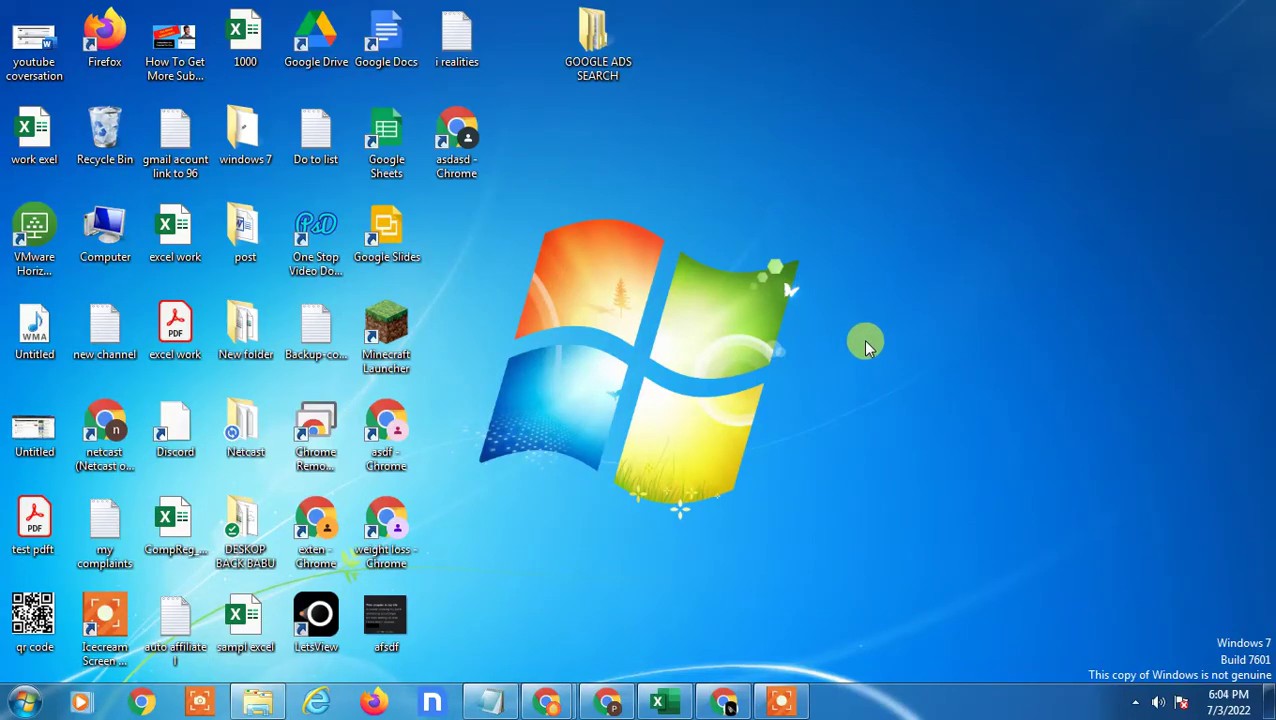
- Refresh the Windows 7 desktop and restore the Chrome window from the taskbar
right_click(781, 138)
click(883, 182)
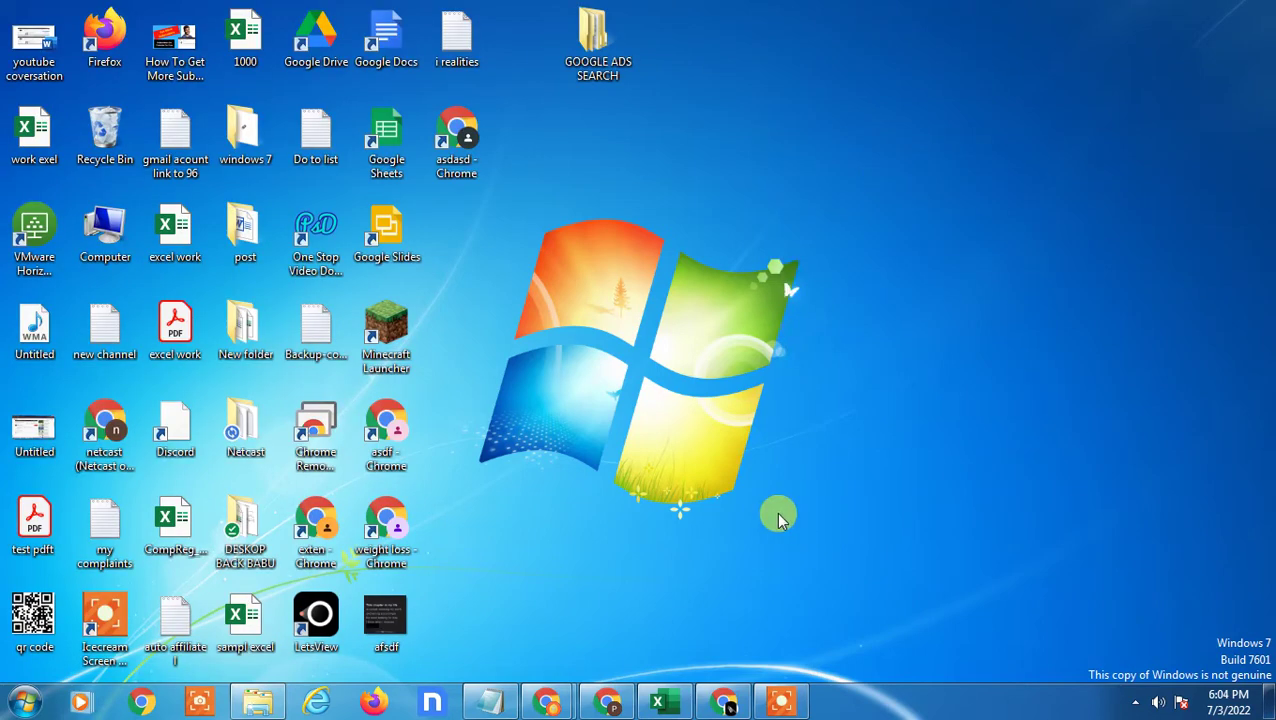
click(727, 706)
- Run a Google web search for 'google drive' in Chrome
click(344, 44)
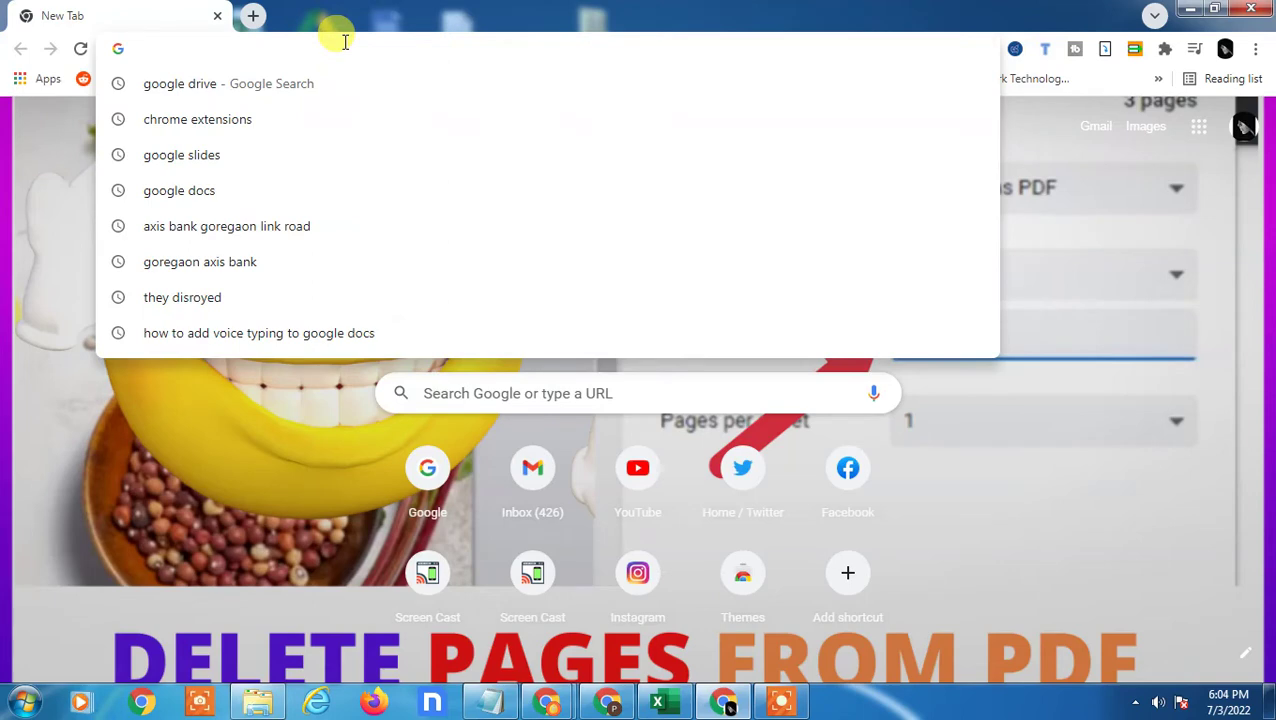
text(google)
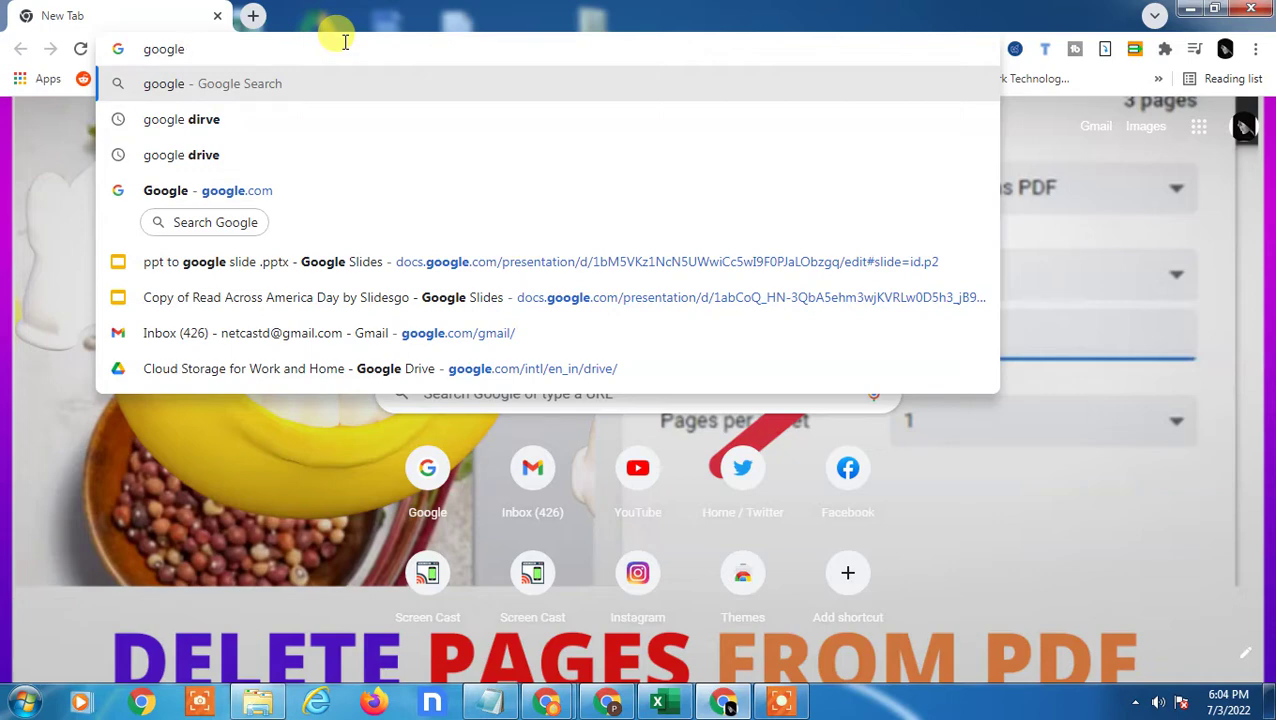
text( drive)
key(Return)
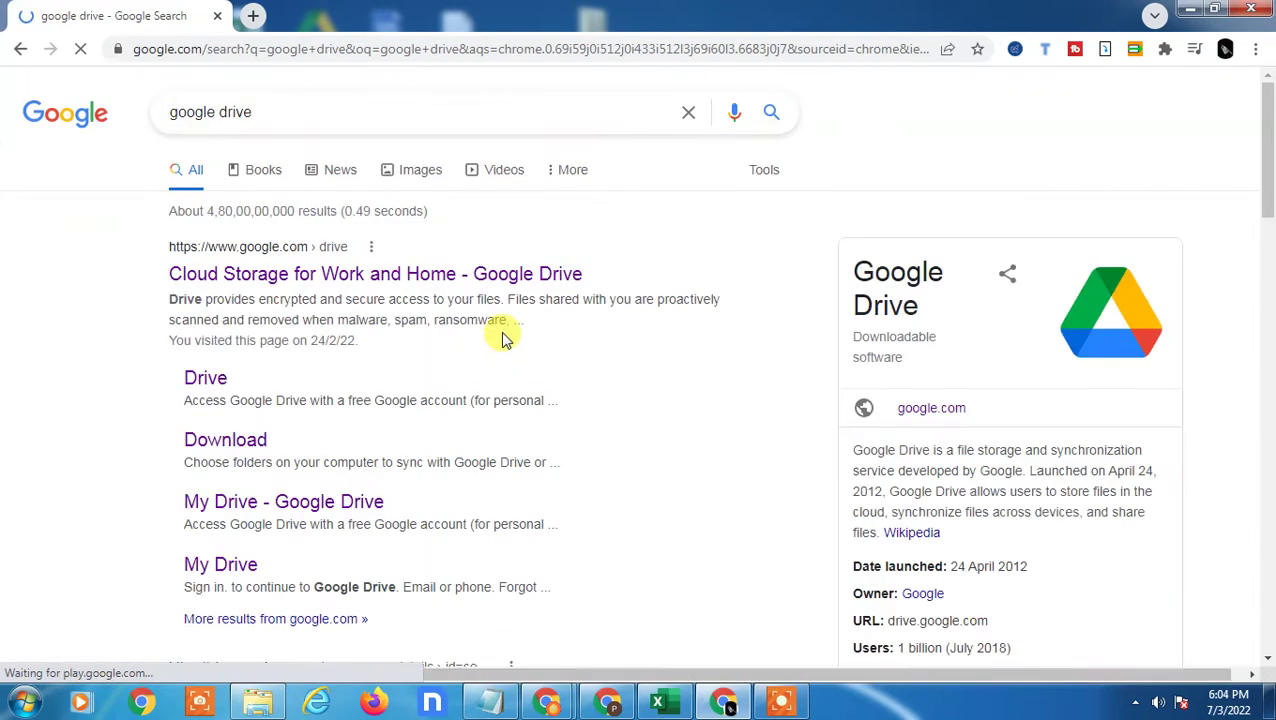
- Open the Google Drive site from the results and check the My Drive options list
click(316, 273)
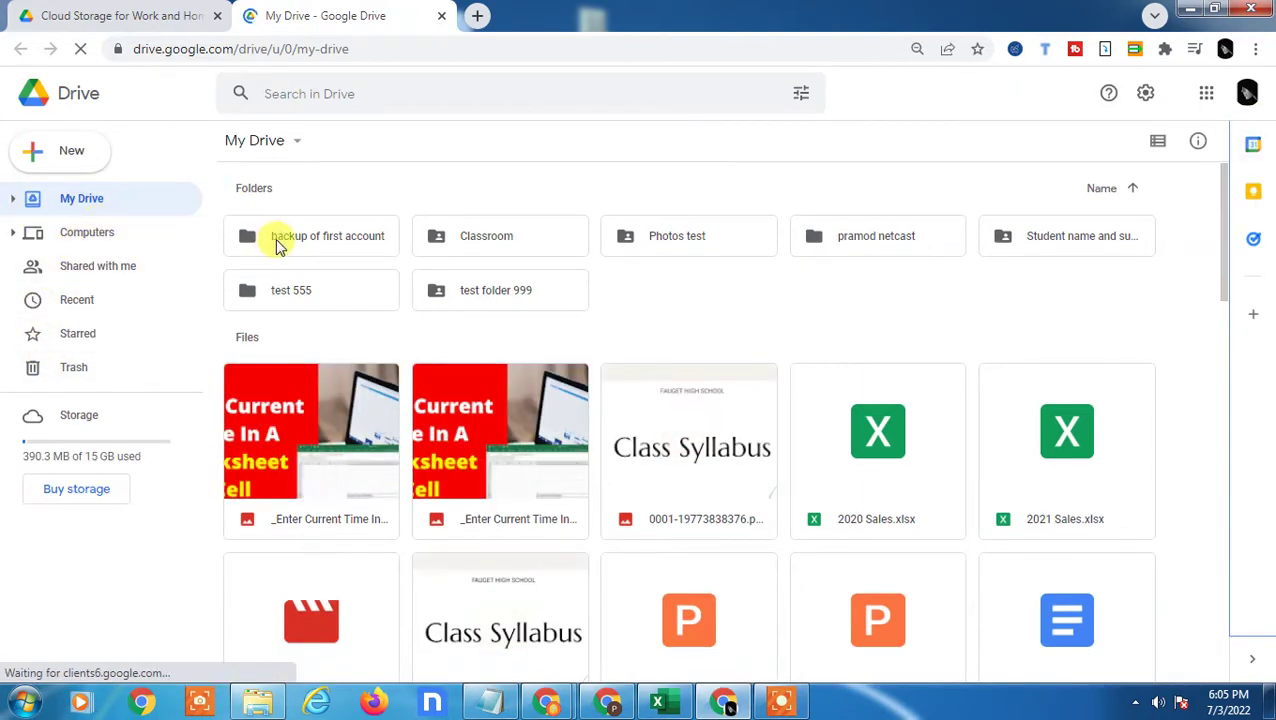
click(287, 147)
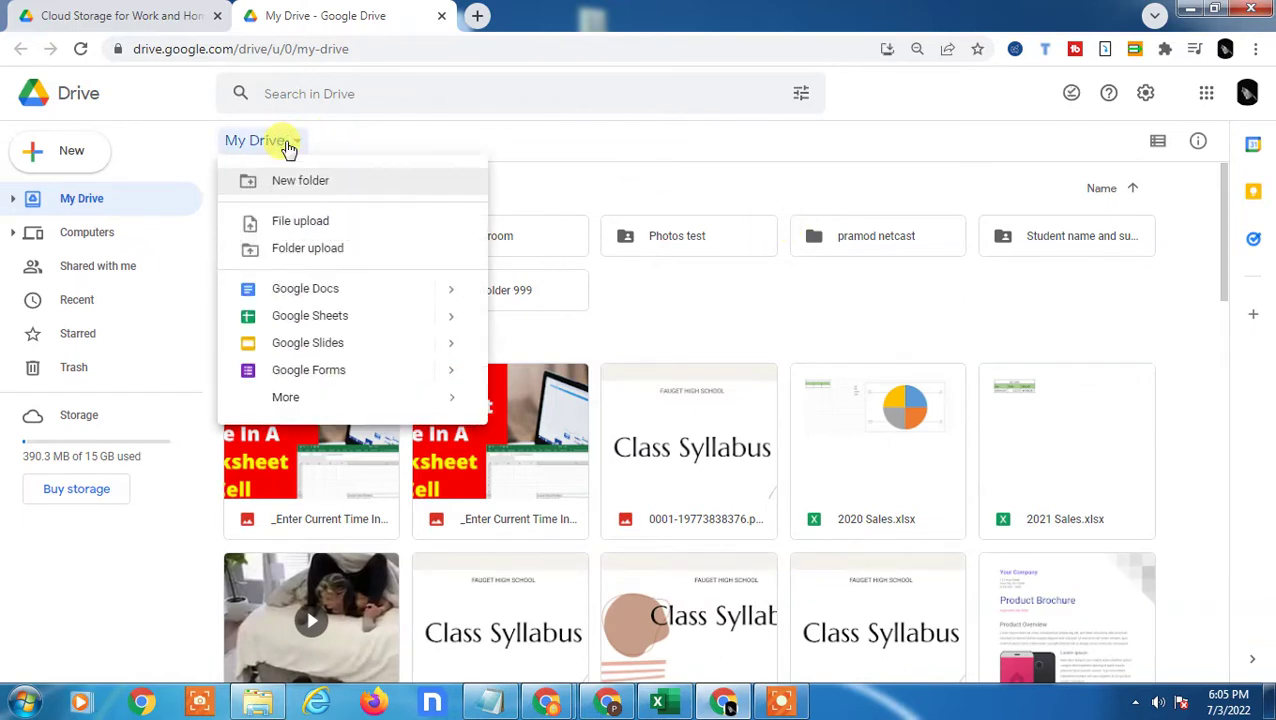
click(660, 145)
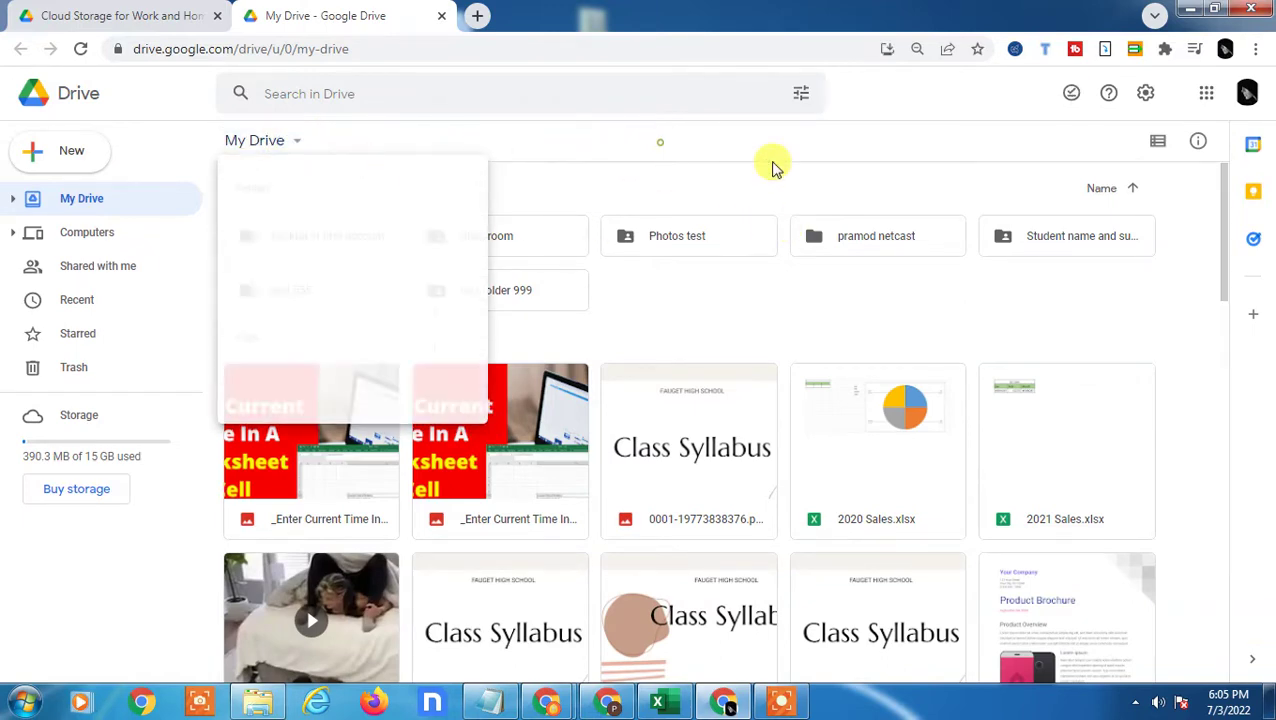
- Browse the My Drive files and bring up the Search in Drive file-type filters
scroll(980, 441, down, 1)
scroll(851, 427, up, 1)
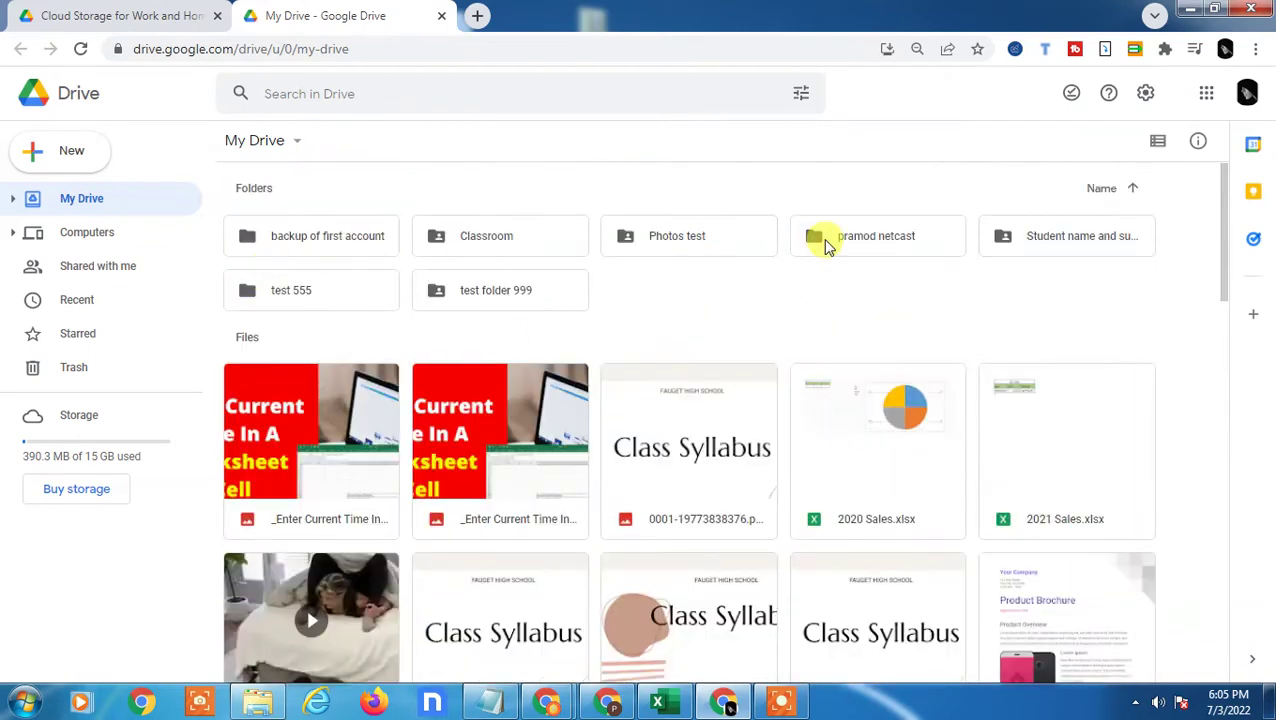
scroll(470, 350, down, 4)
scroll(426, 408, down, 2)
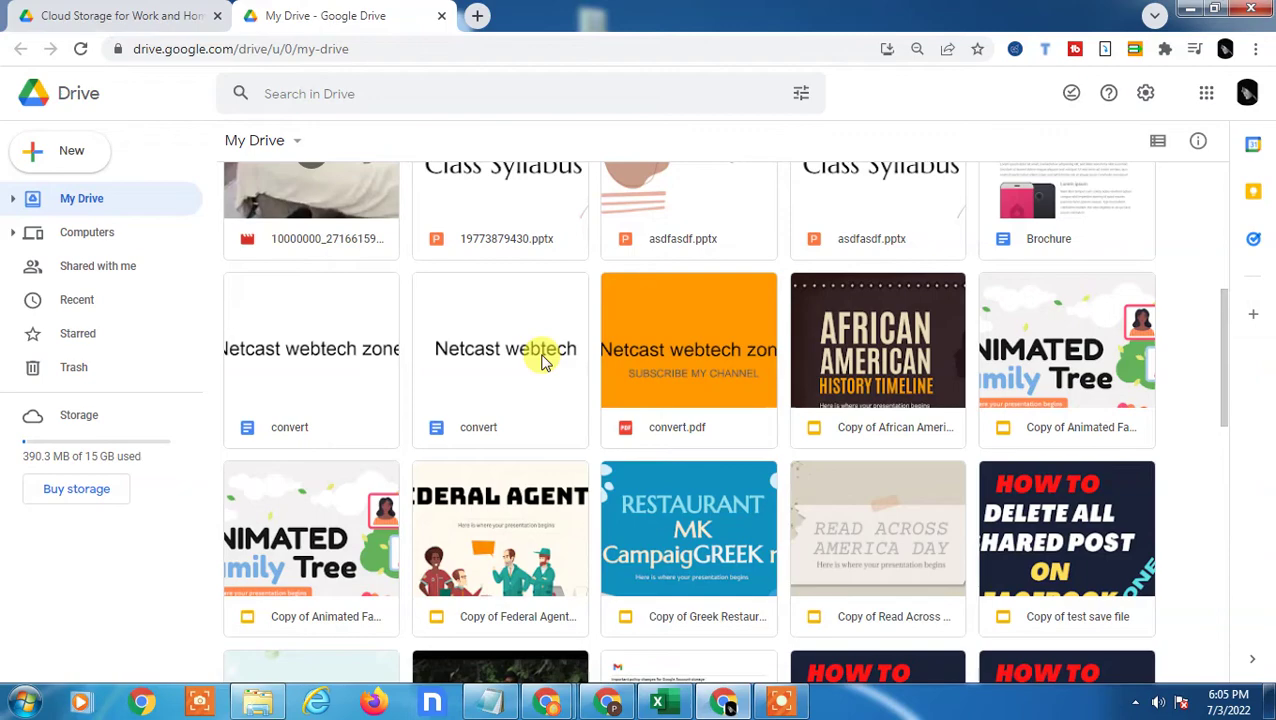
scroll(826, 370, down, 3)
scroll(826, 375, up, 7)
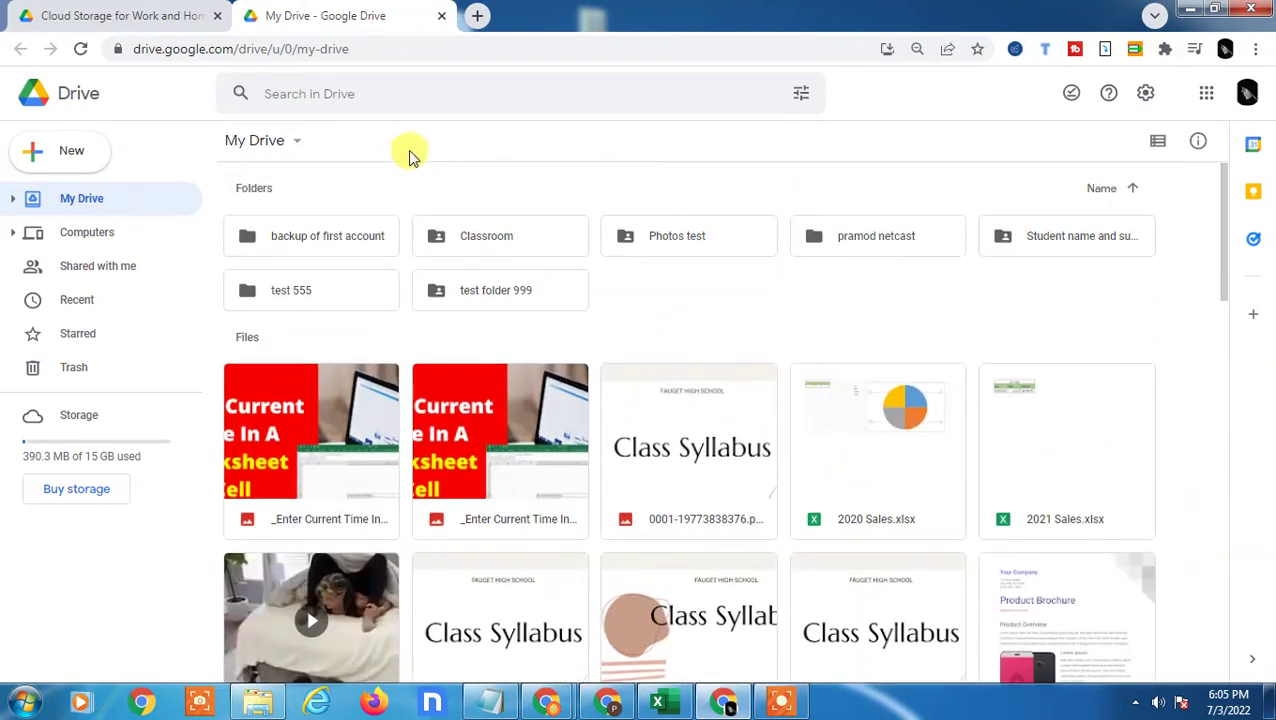
click(400, 90)
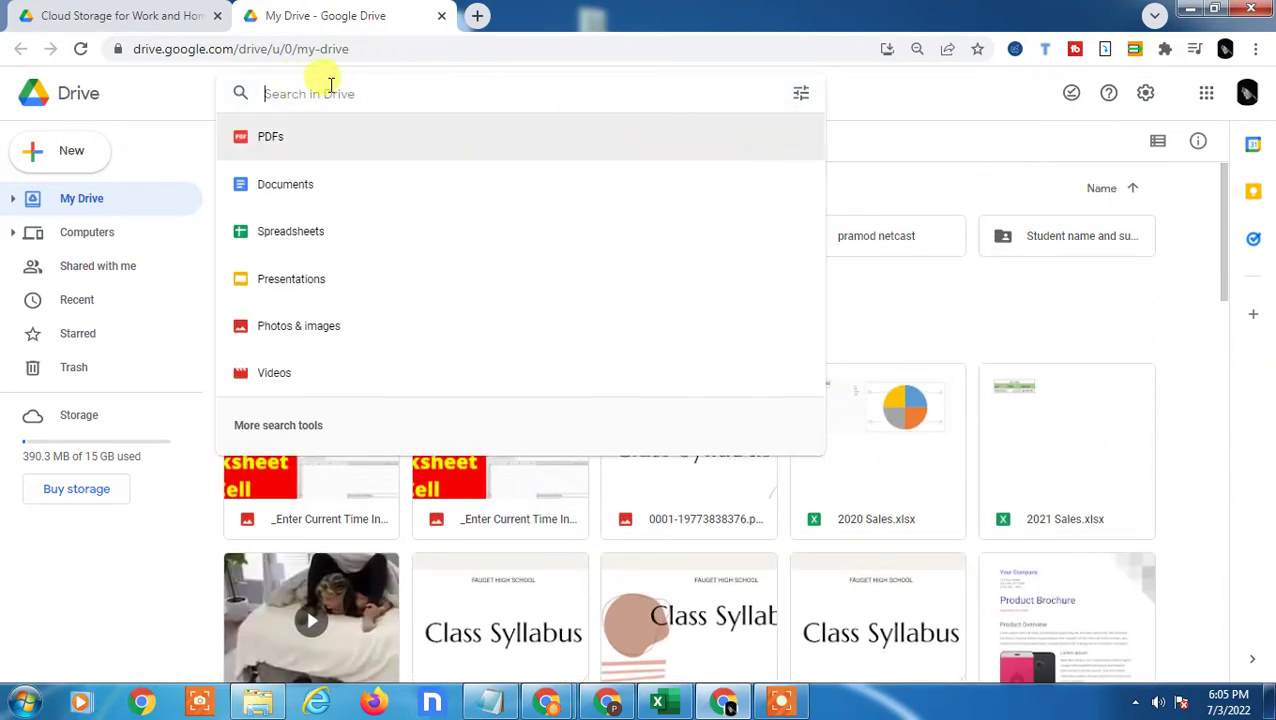
click(285, 146)
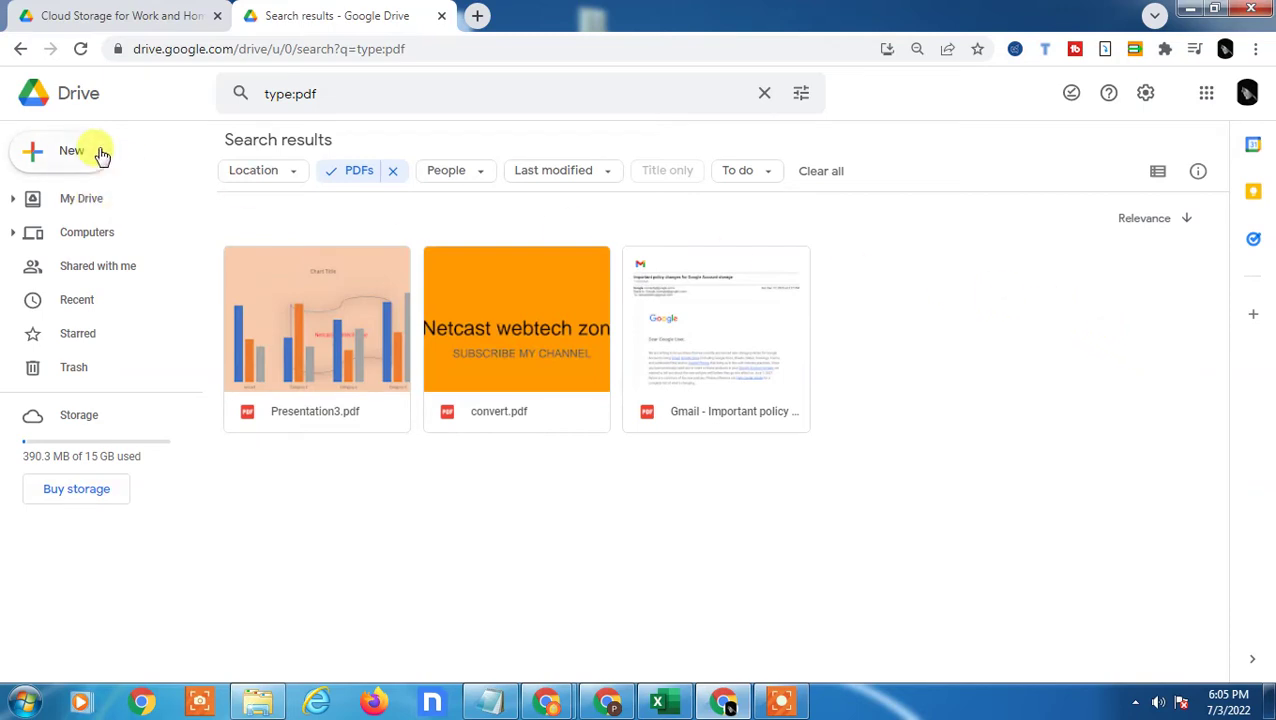
click(372, 94)
drag(372, 94, 14, 71)
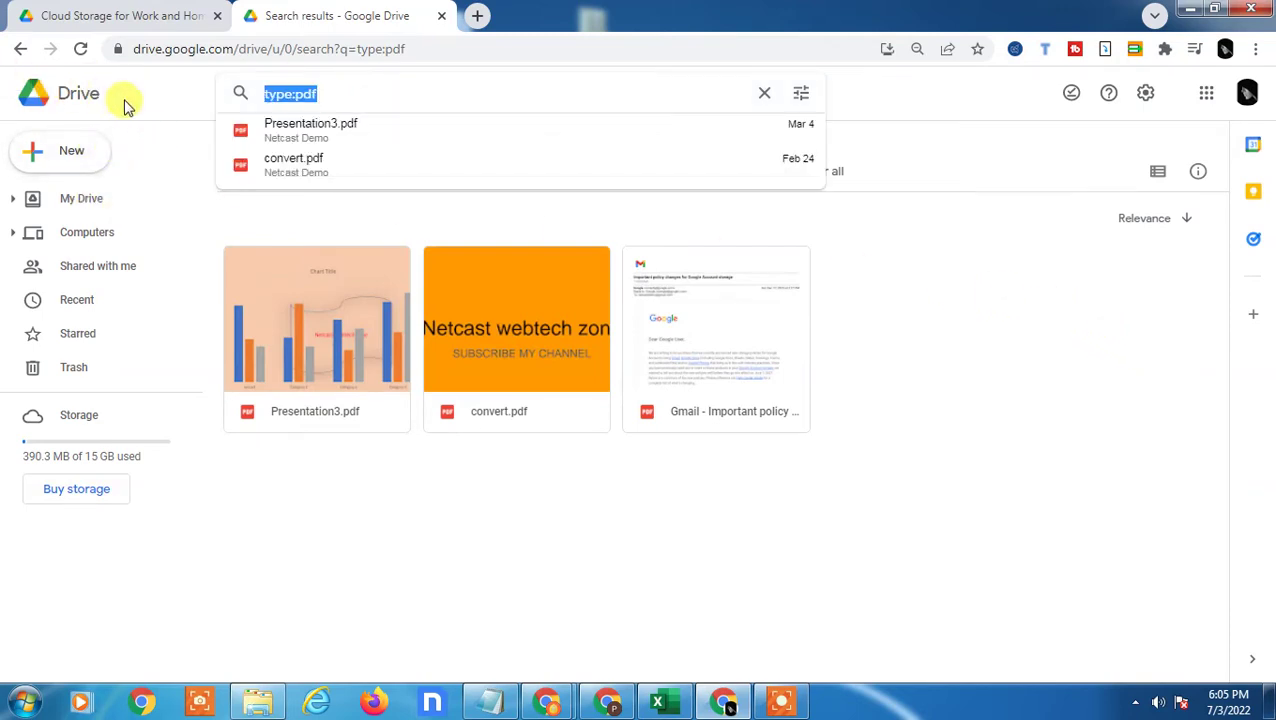
key(BackSpace)
click(58, 90)
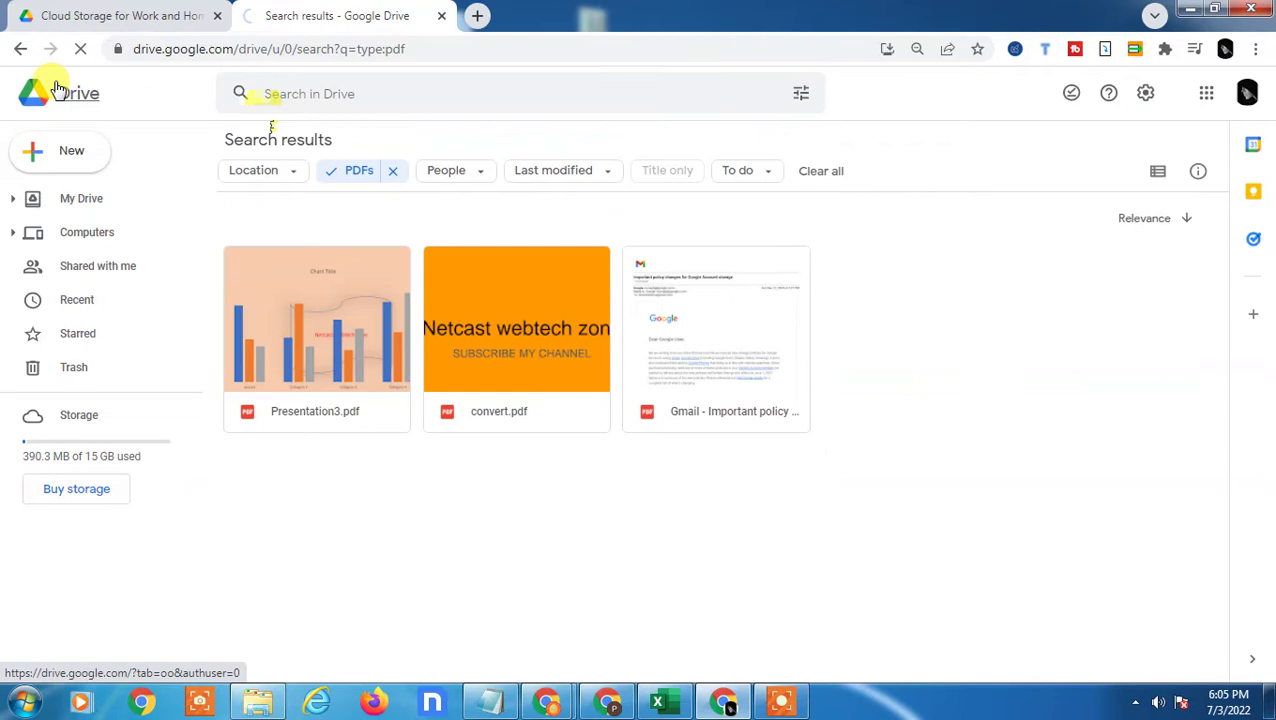
click(80, 200)
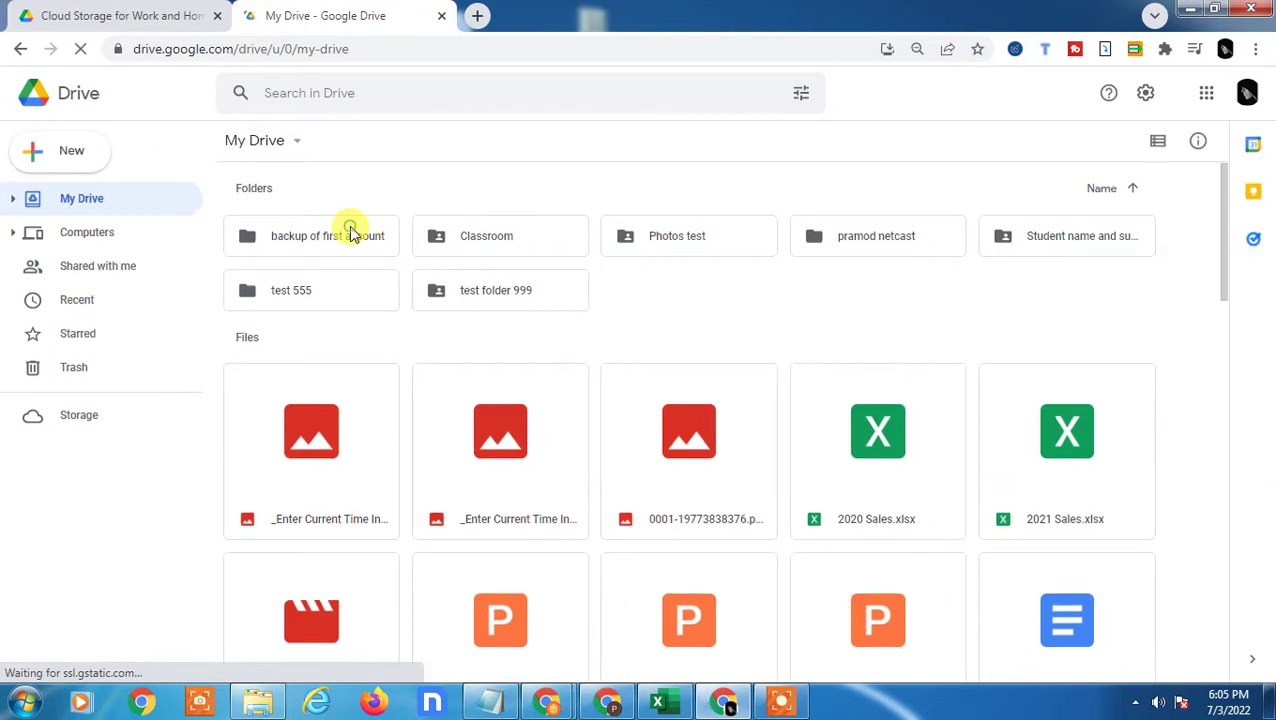
- Create a new folder named 'test remove' in My Drive
click(390, 242)
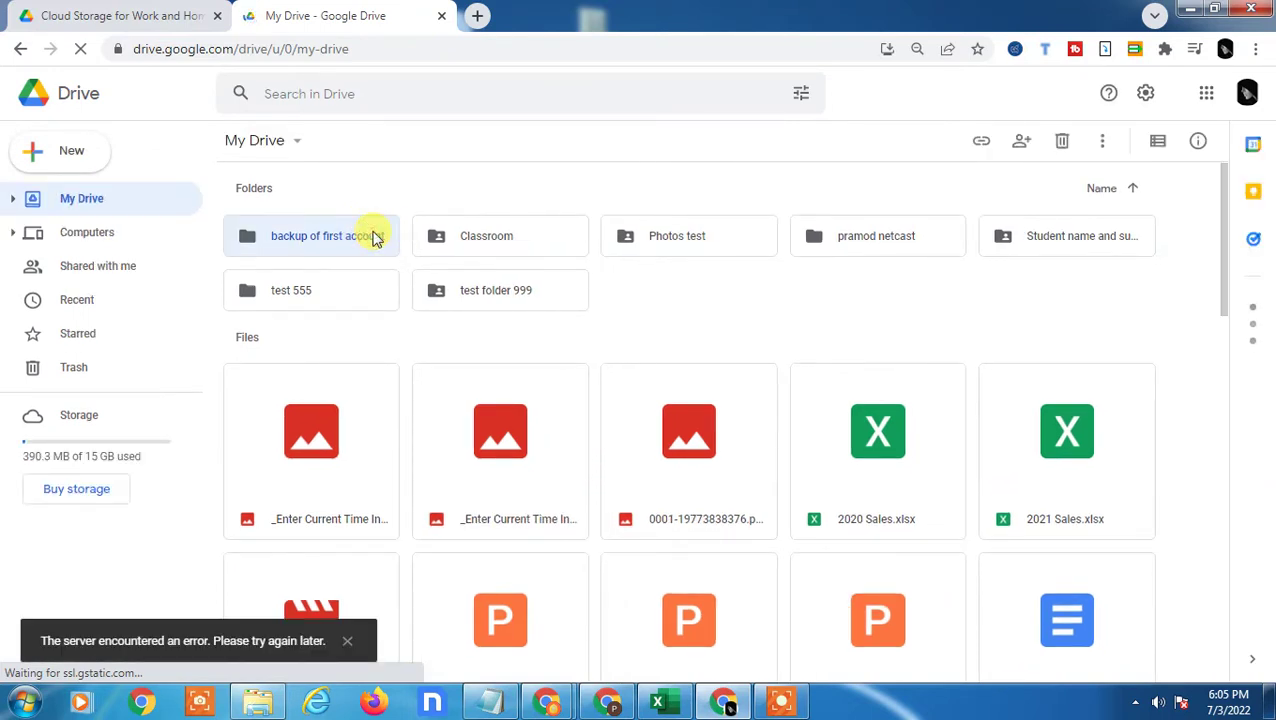
click(336, 305)
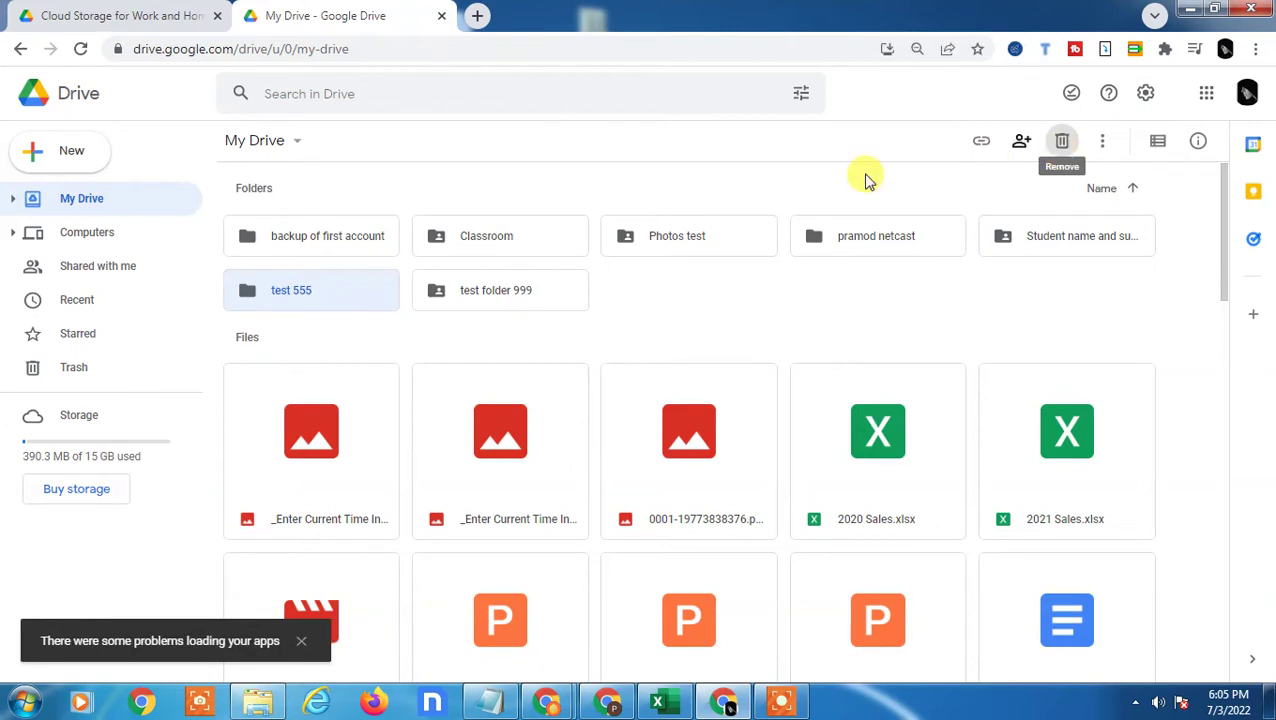
click(77, 152)
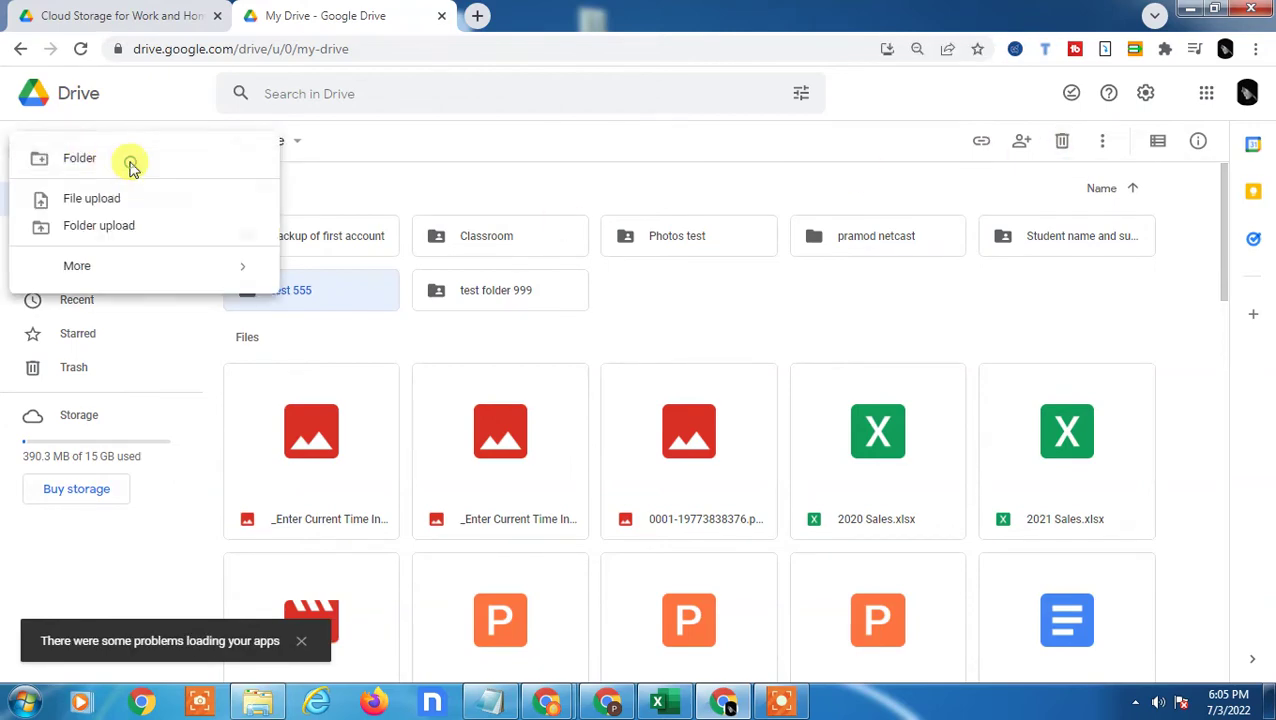
click(130, 170)
text(est)
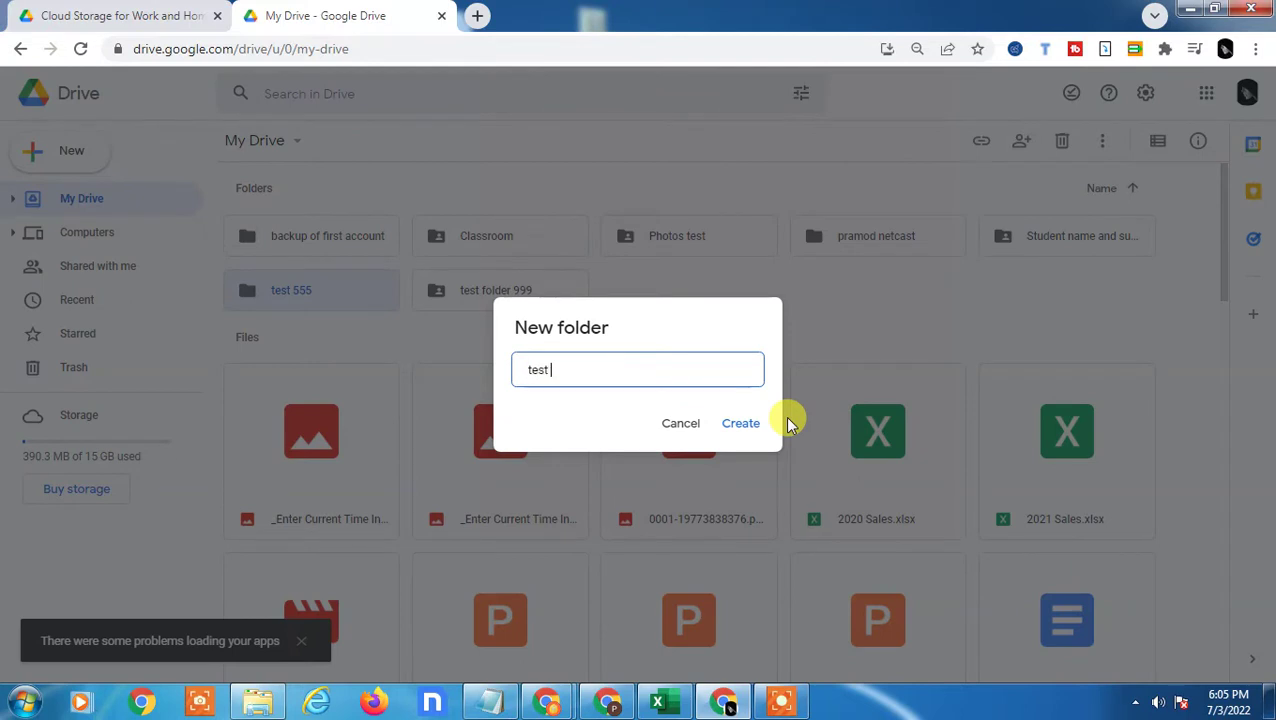
text( remove)
click(787, 421)
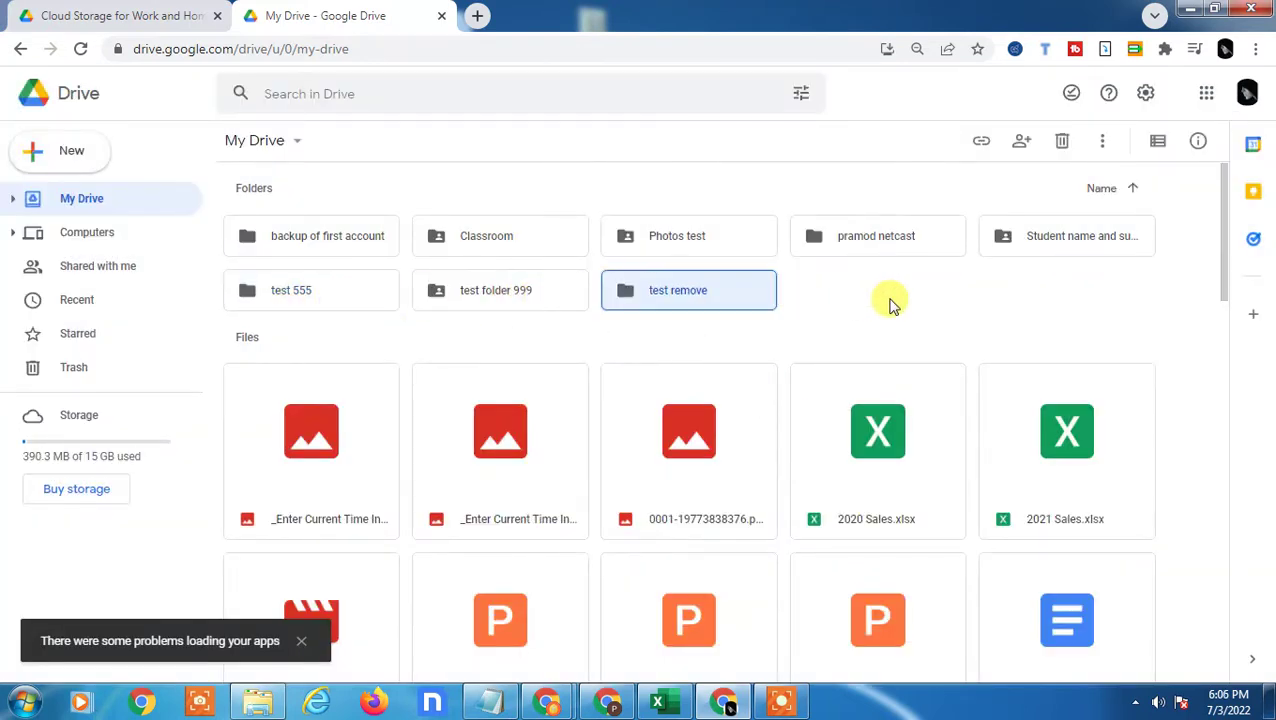
- Move the 'test remove' folder to the trash
click(735, 237)
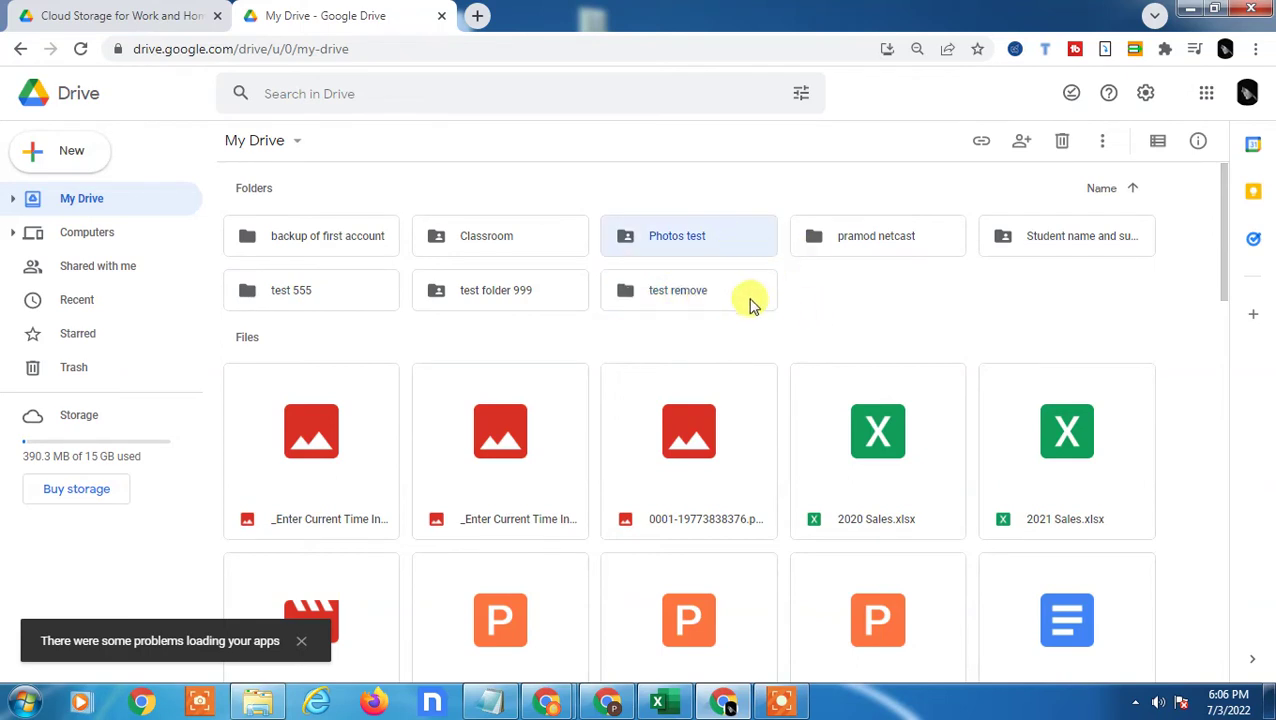
click(745, 296)
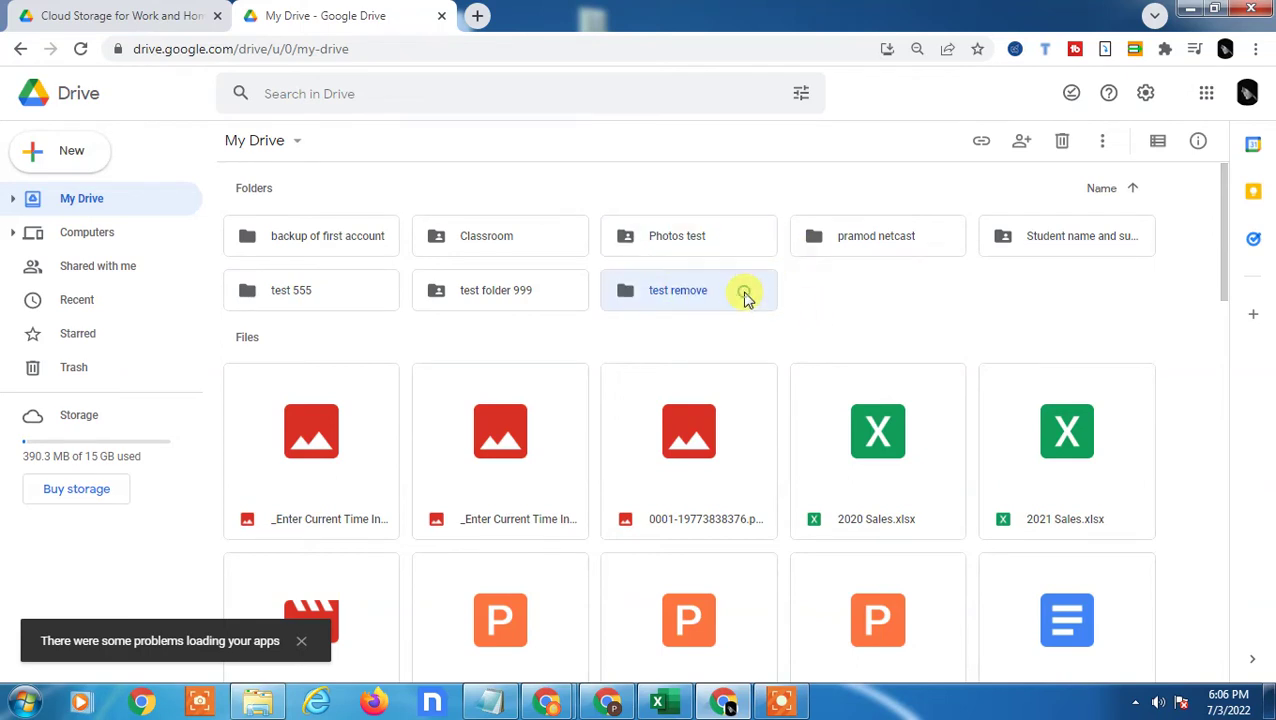
click(1061, 141)
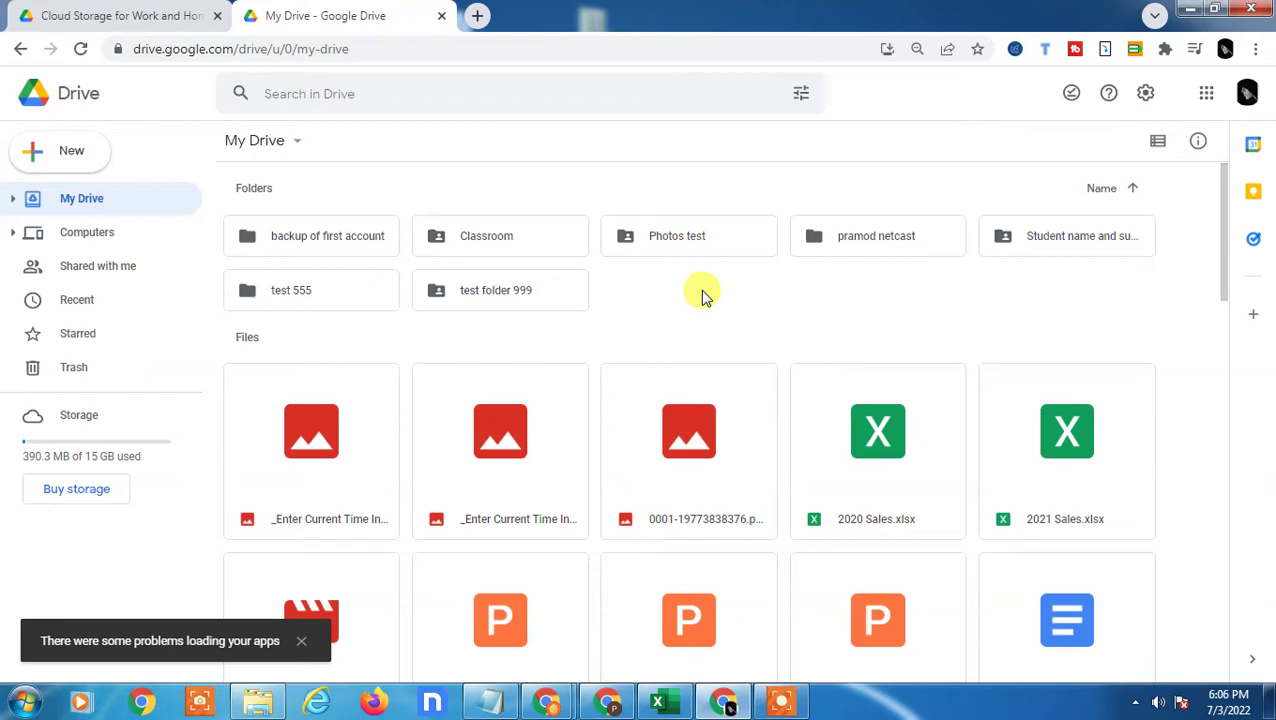
- Remove the second '_Enter Current Time In...' image to the trash via its context menu
scroll(456, 356, down, 2)
scroll(555, 393, down, 3)
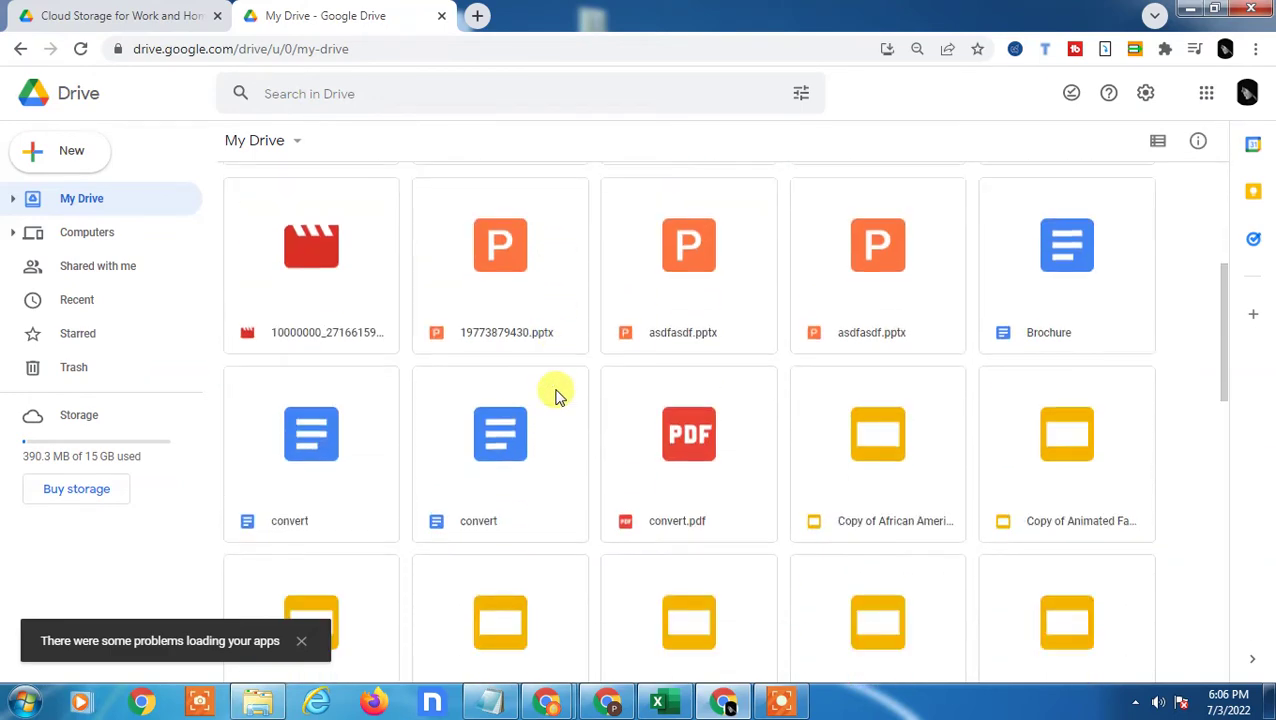
scroll(557, 395, up, 2)
scroll(540, 360, up, 2)
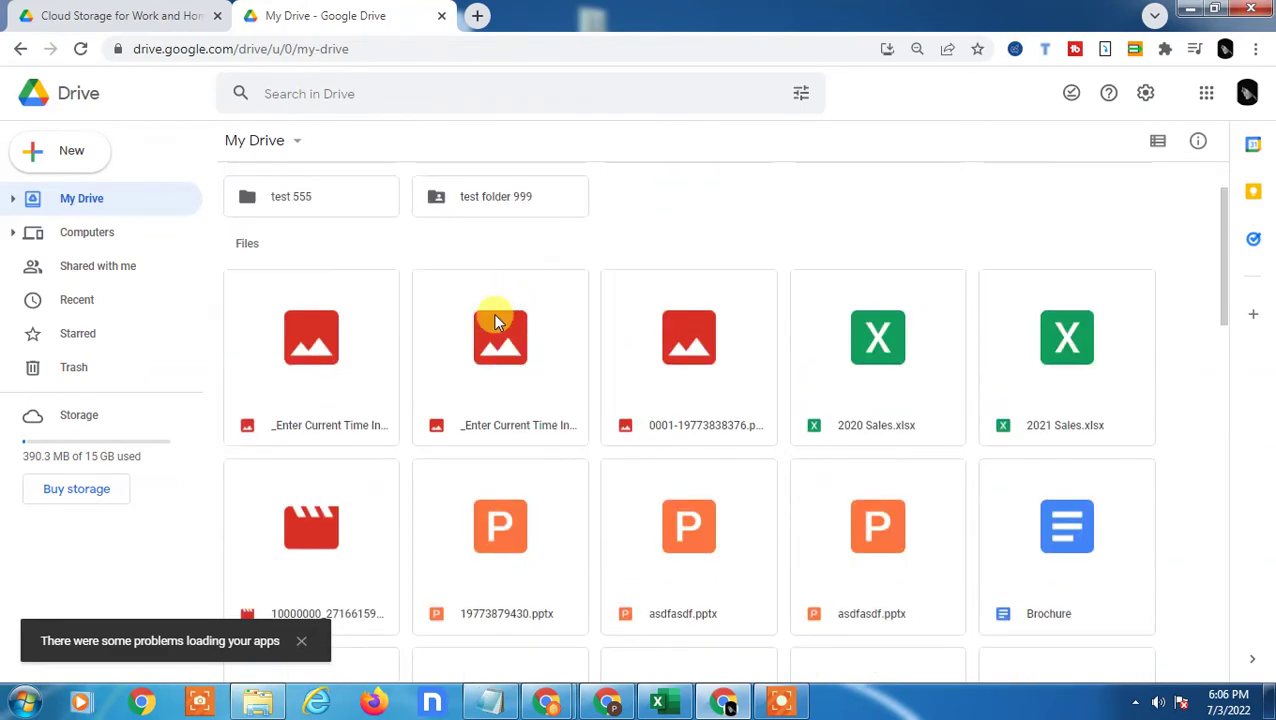
click(453, 298)
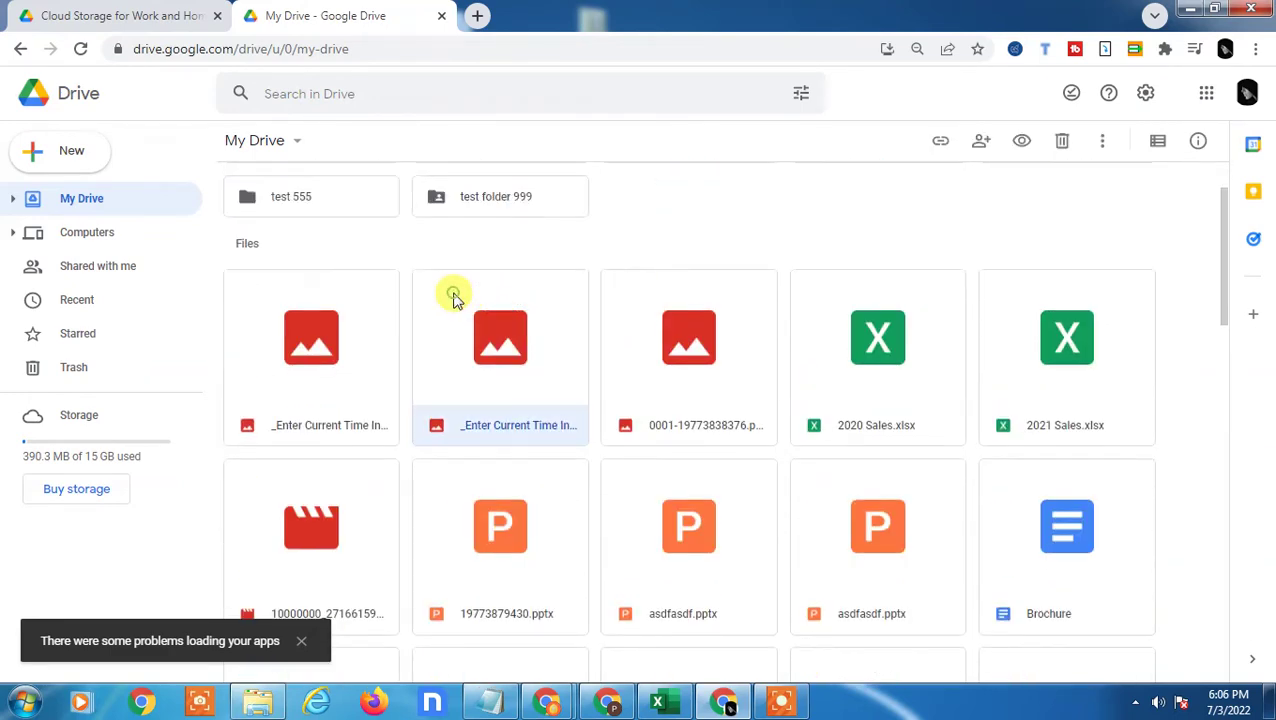
click(1102, 146)
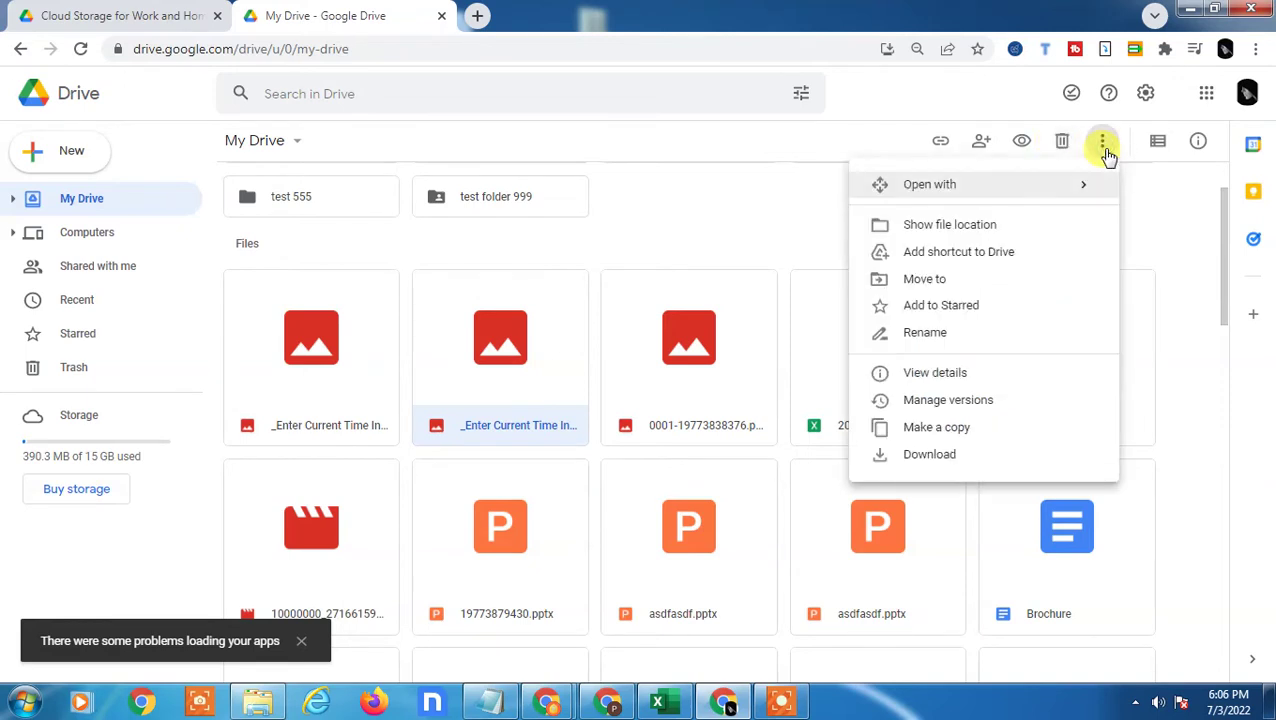
right_click(478, 311)
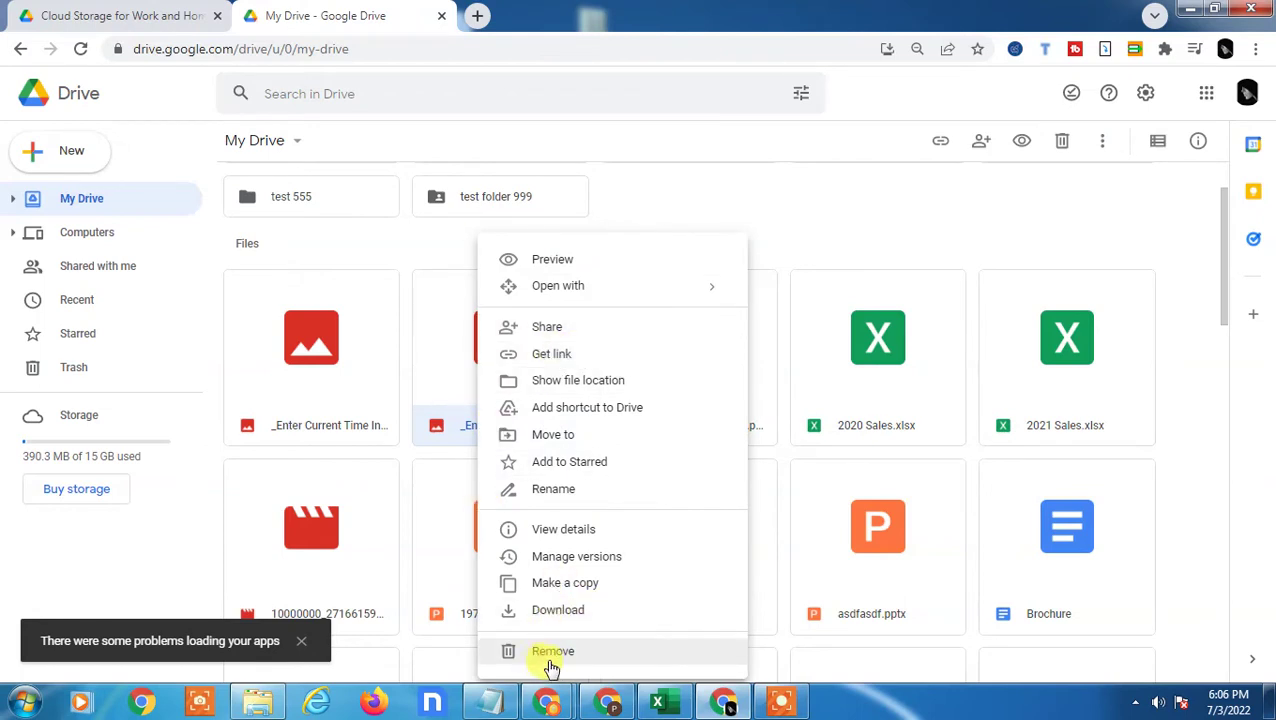
click(553, 651)
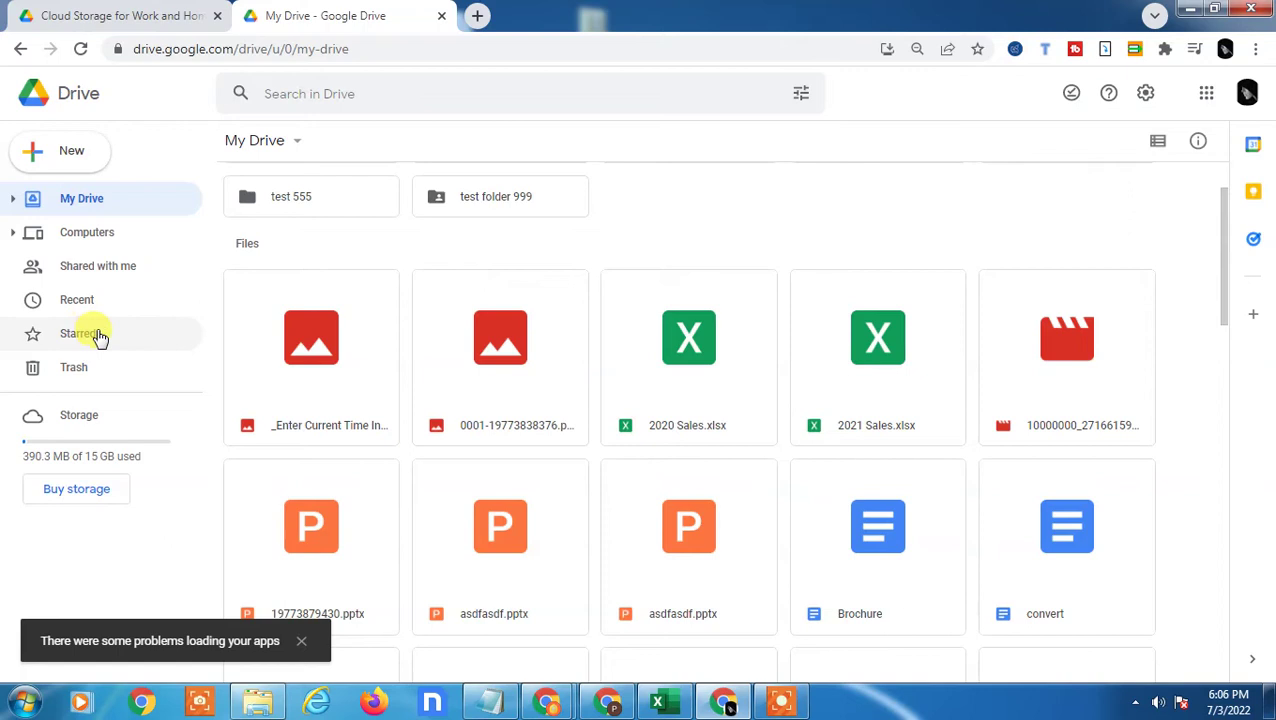
- Open Trash and permanently delete _Enter Current Time In A Worksheet Cell.png
click(97, 364)
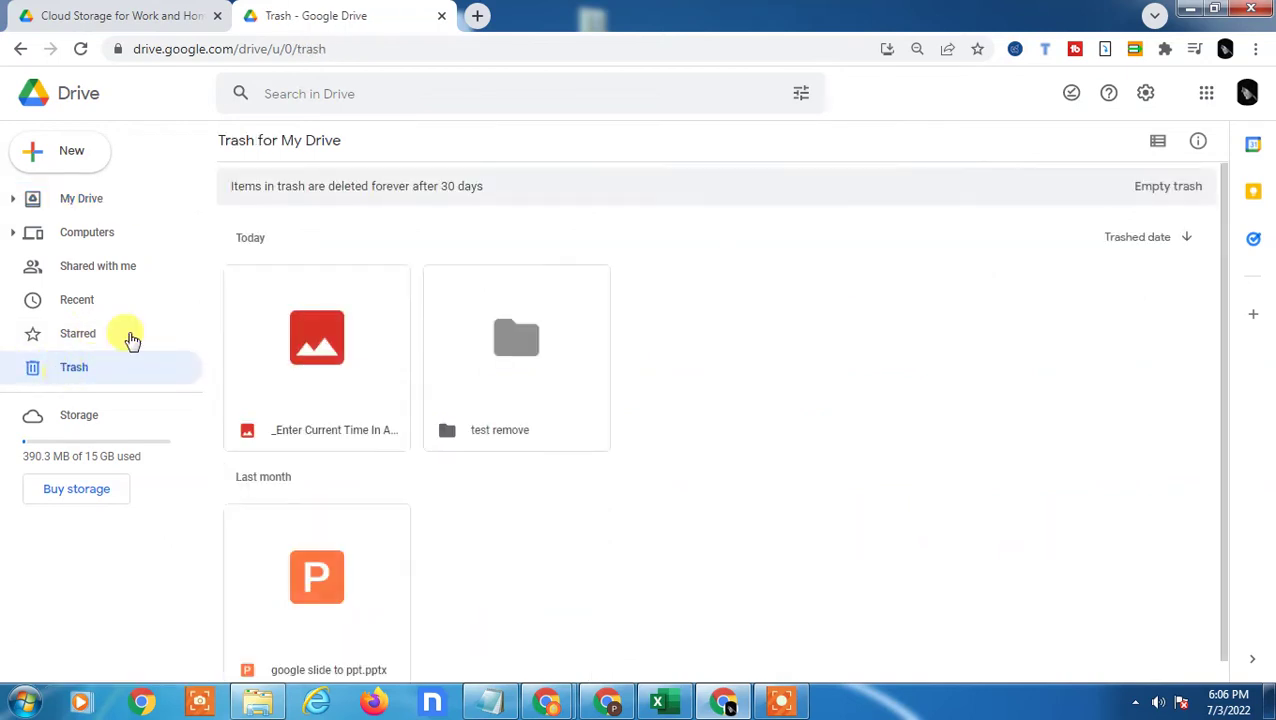
drag(226, 190, 503, 205)
click(428, 198)
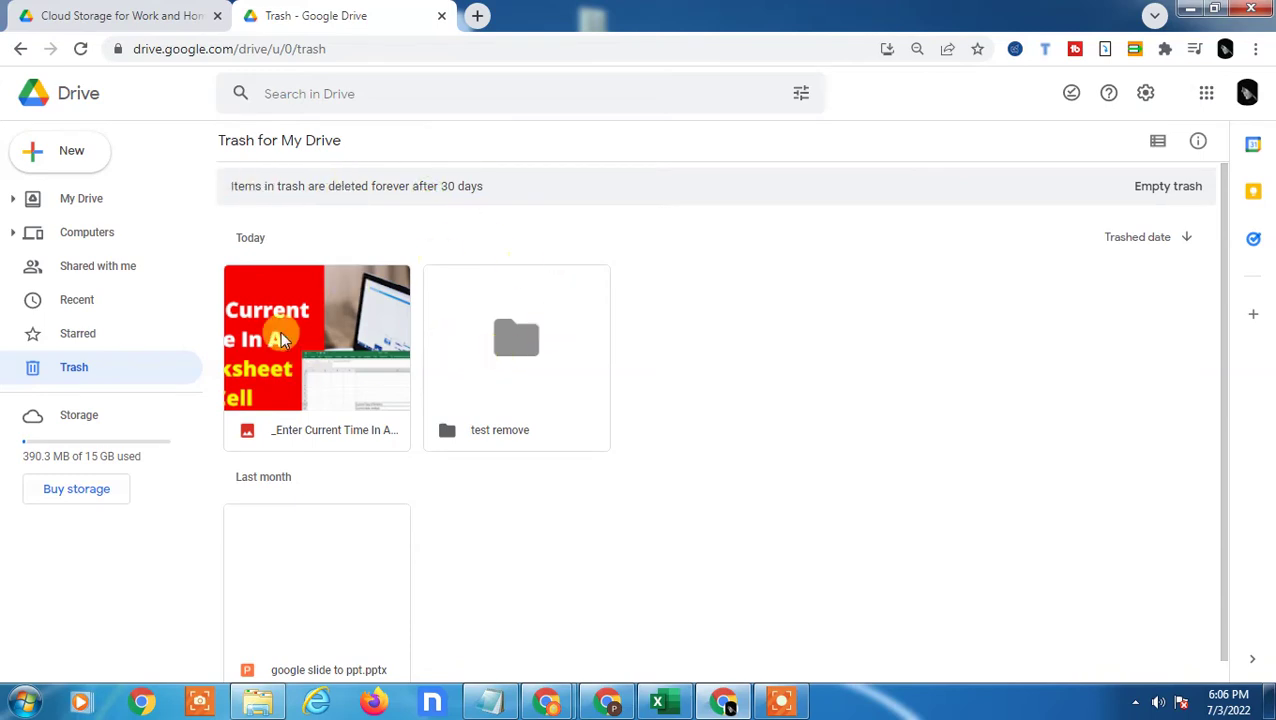
click(321, 180)
mouse_move(235, 181)
mouse_down()
mouse_move(392, 175)
mouse_move(503, 195)
mouse_up()
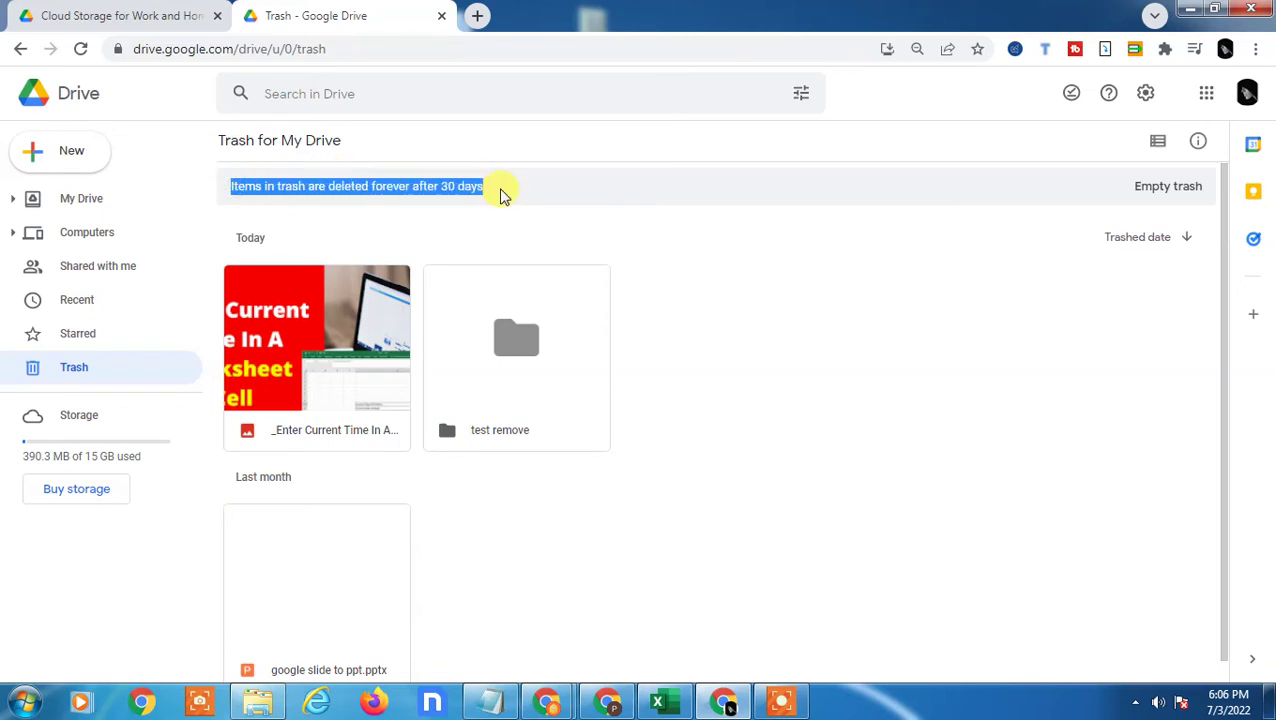
click(306, 343)
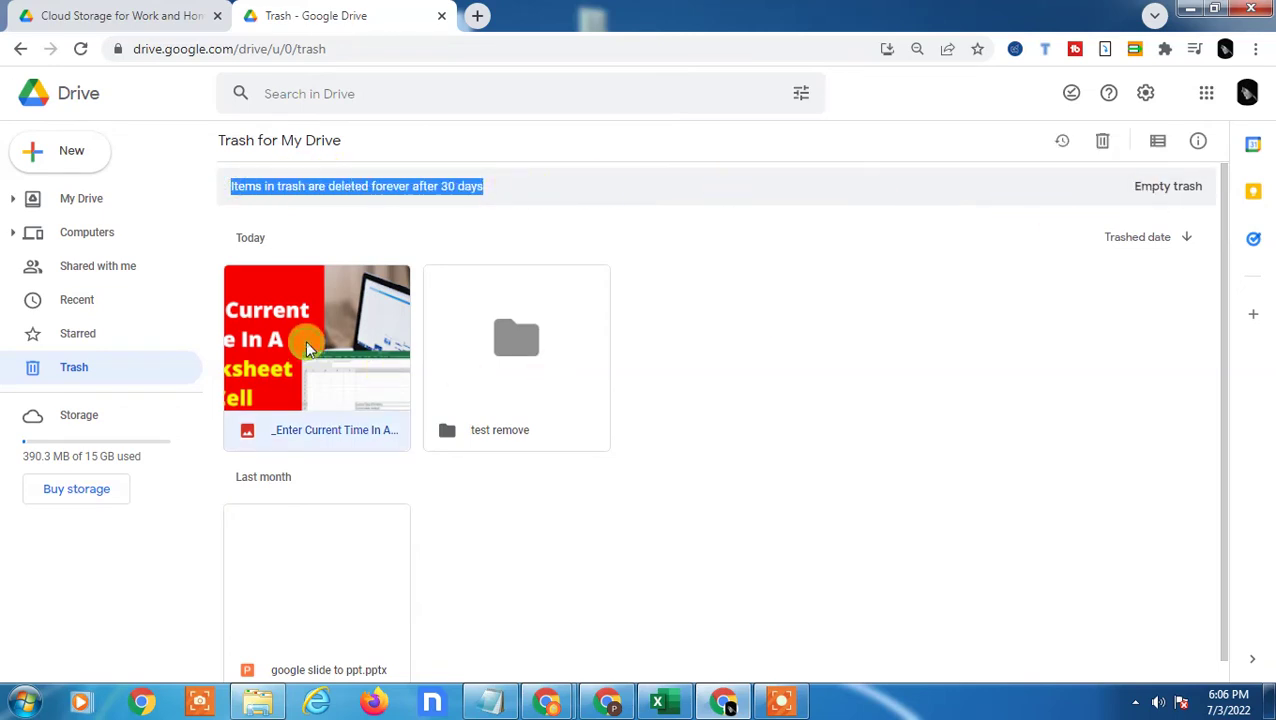
click(1102, 141)
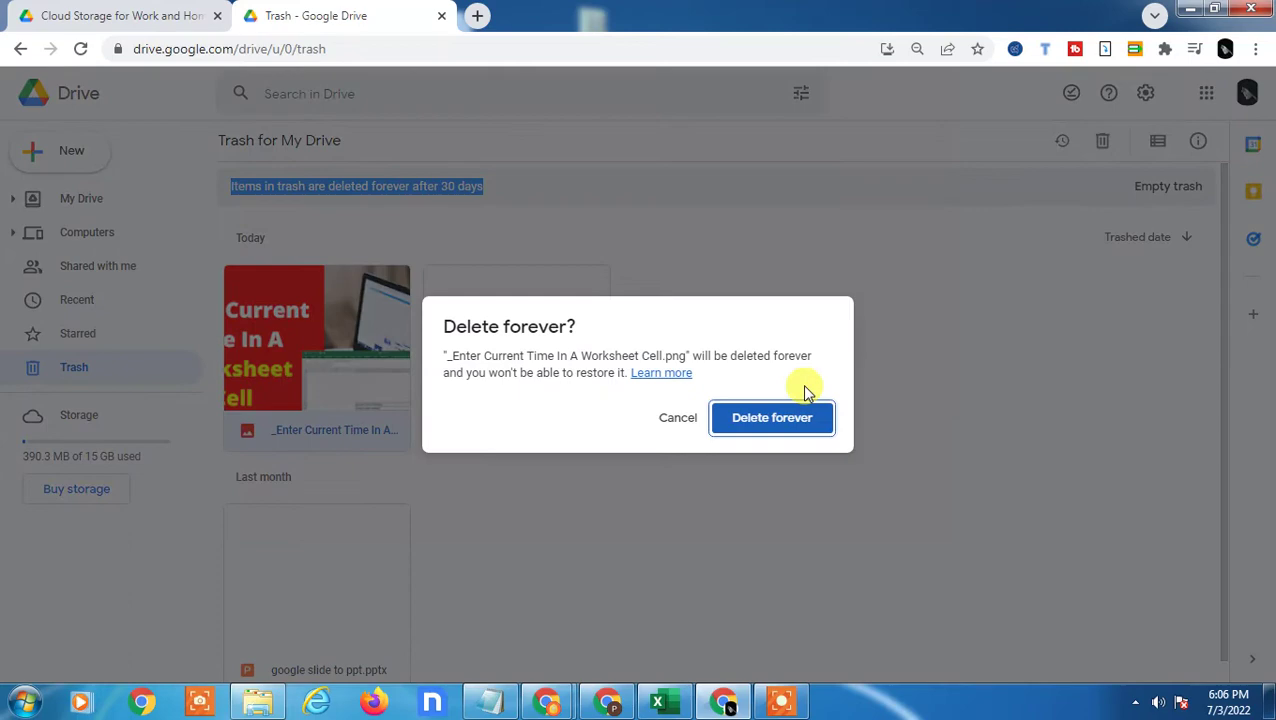
click(772, 404)
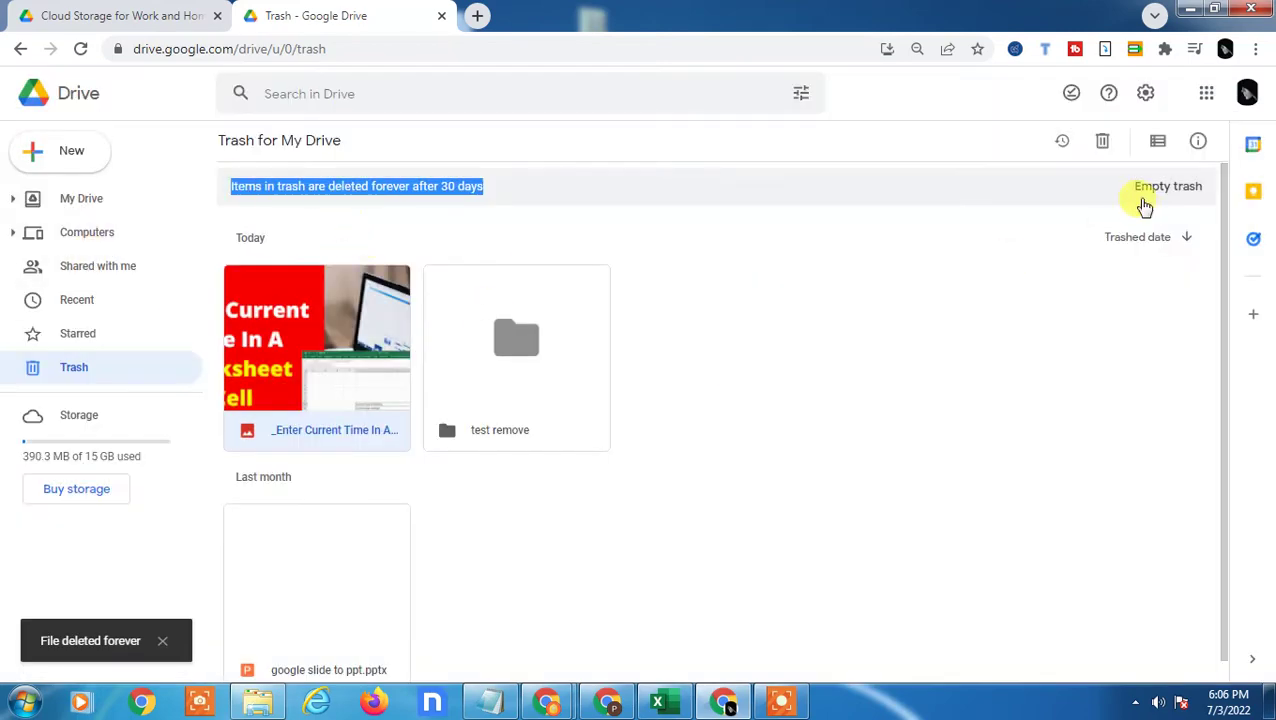
- Empty the remaining Trash, confirming Delete forever
click(1152, 190)
click(758, 422)
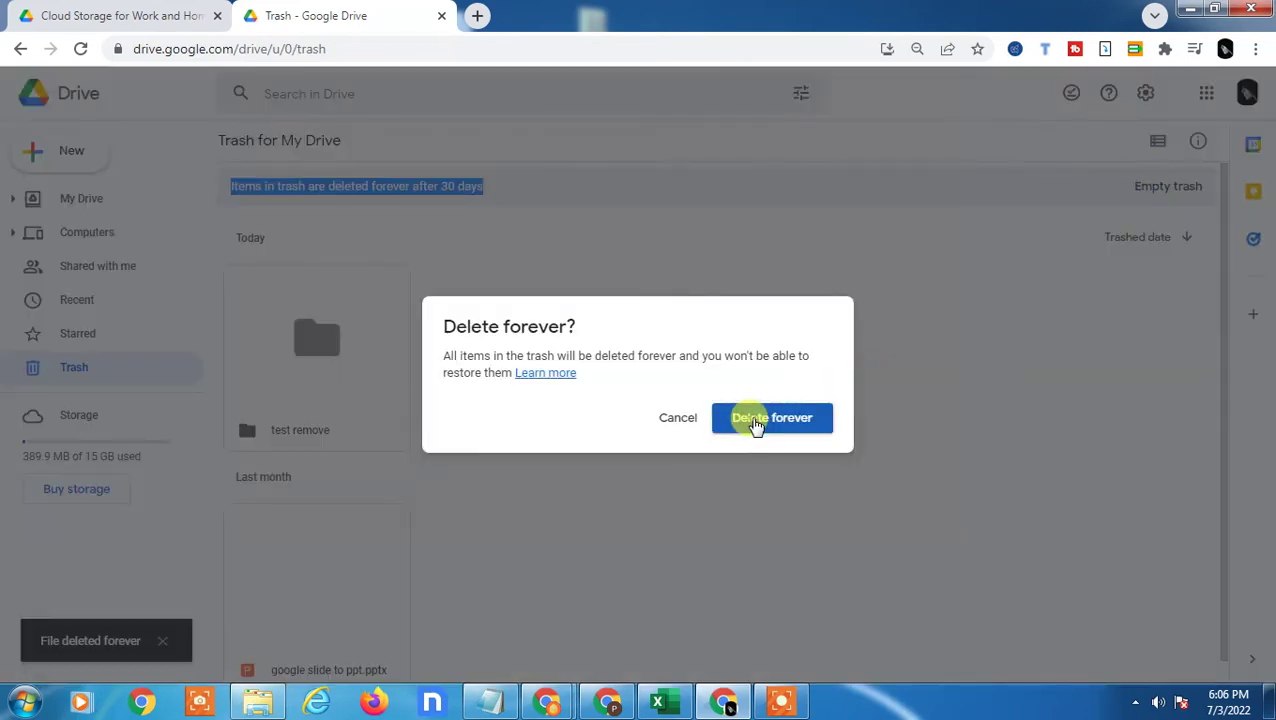
click(51, 230)
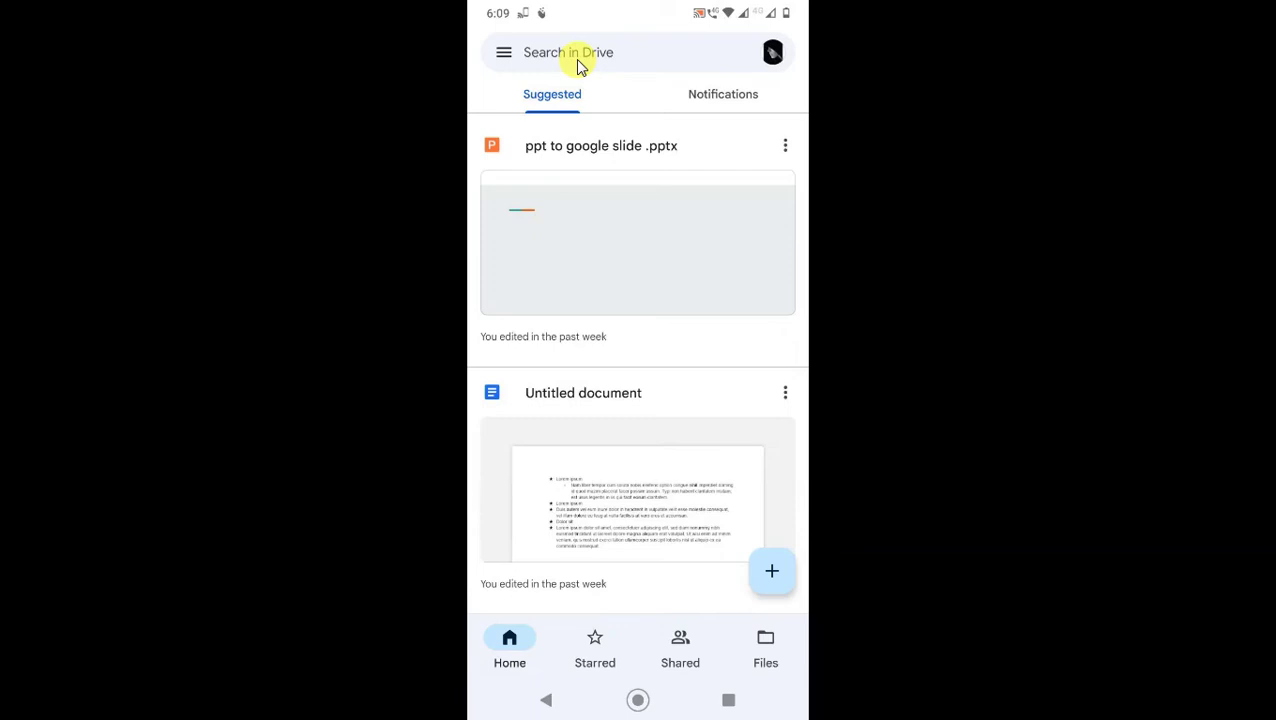
- Open the Search in Drive screen from the app's Home tab
click(576, 60)
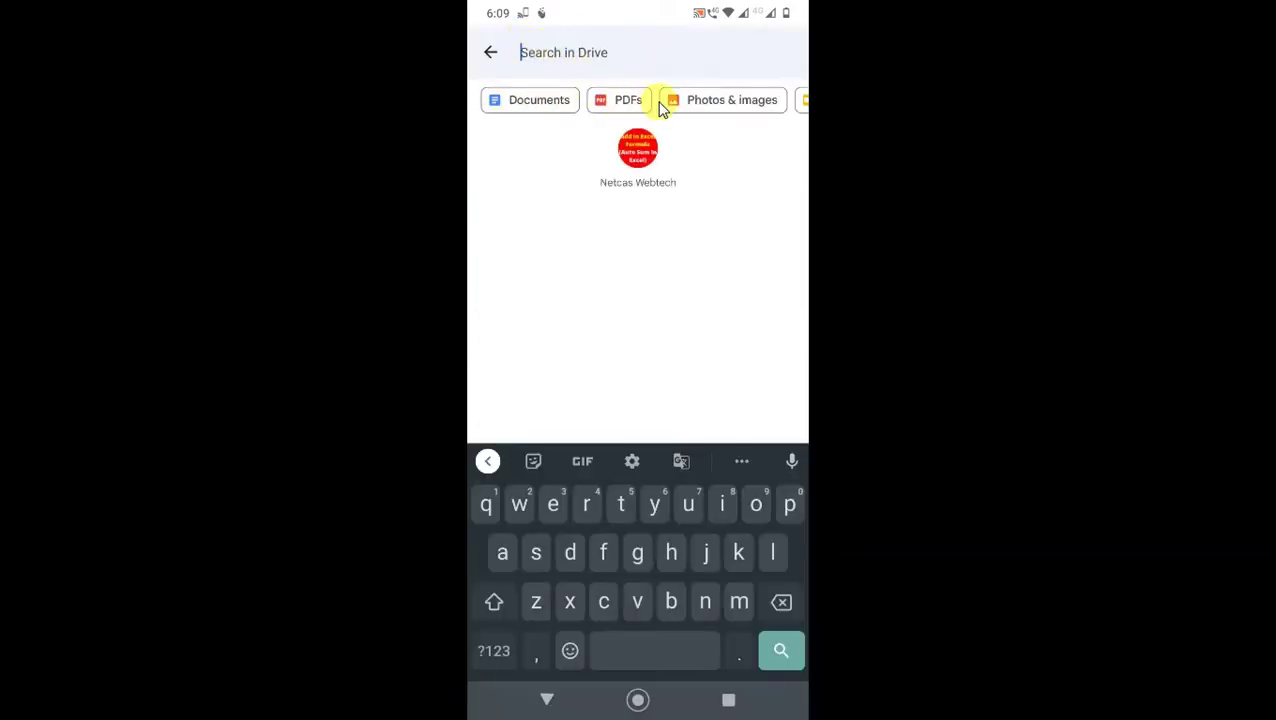
- Exit search and open the navigation drawer listing Recent, Offline and Trash
scroll(684, 103, right, 2)
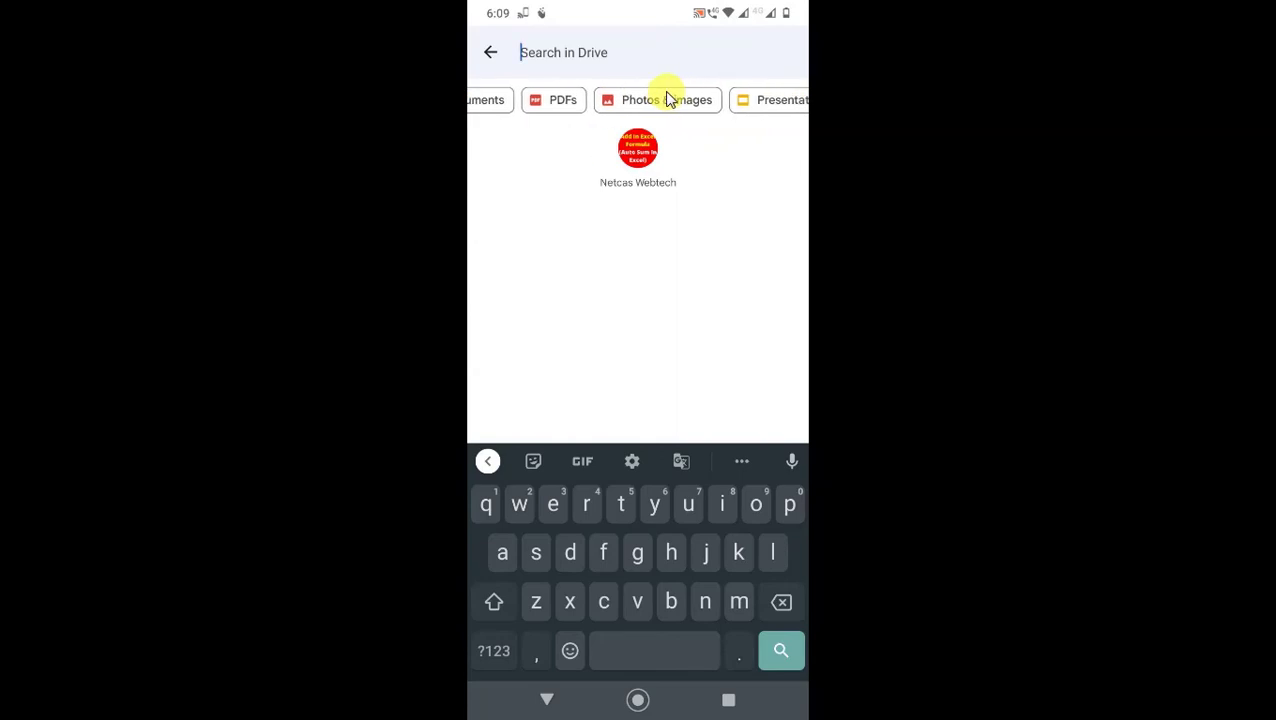
scroll(690, 105, right, 2)
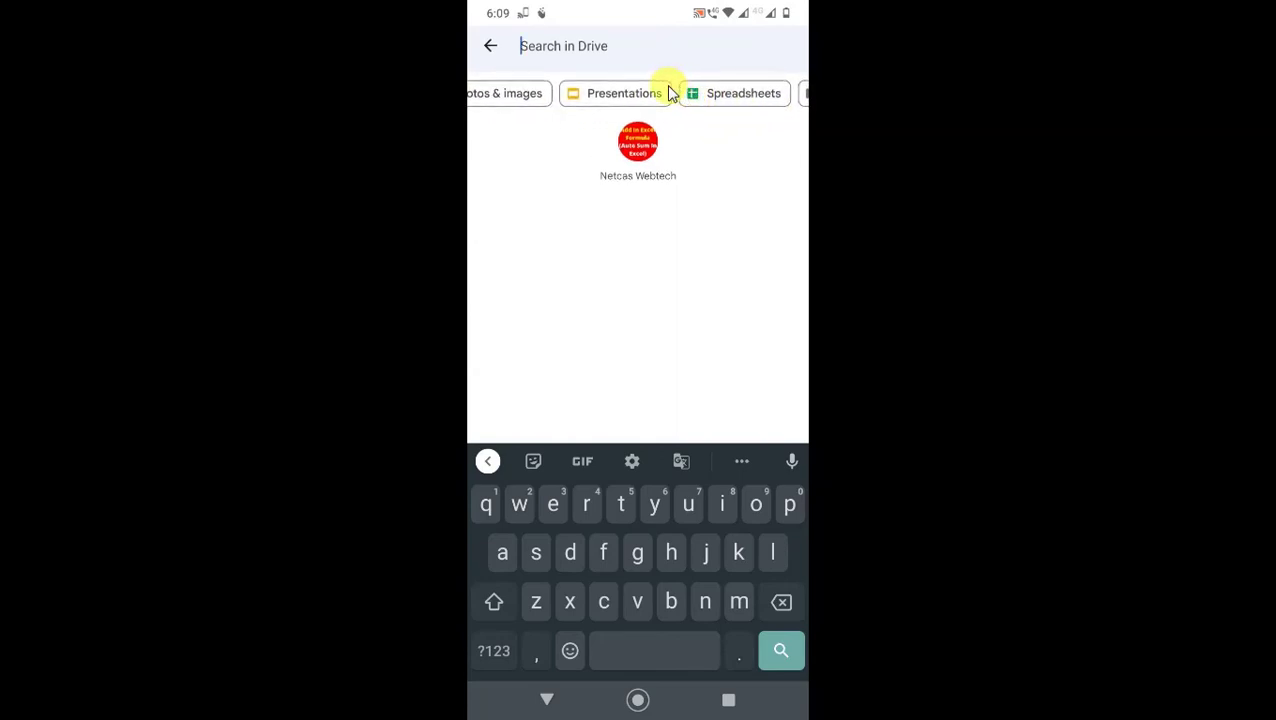
right_click(683, 275)
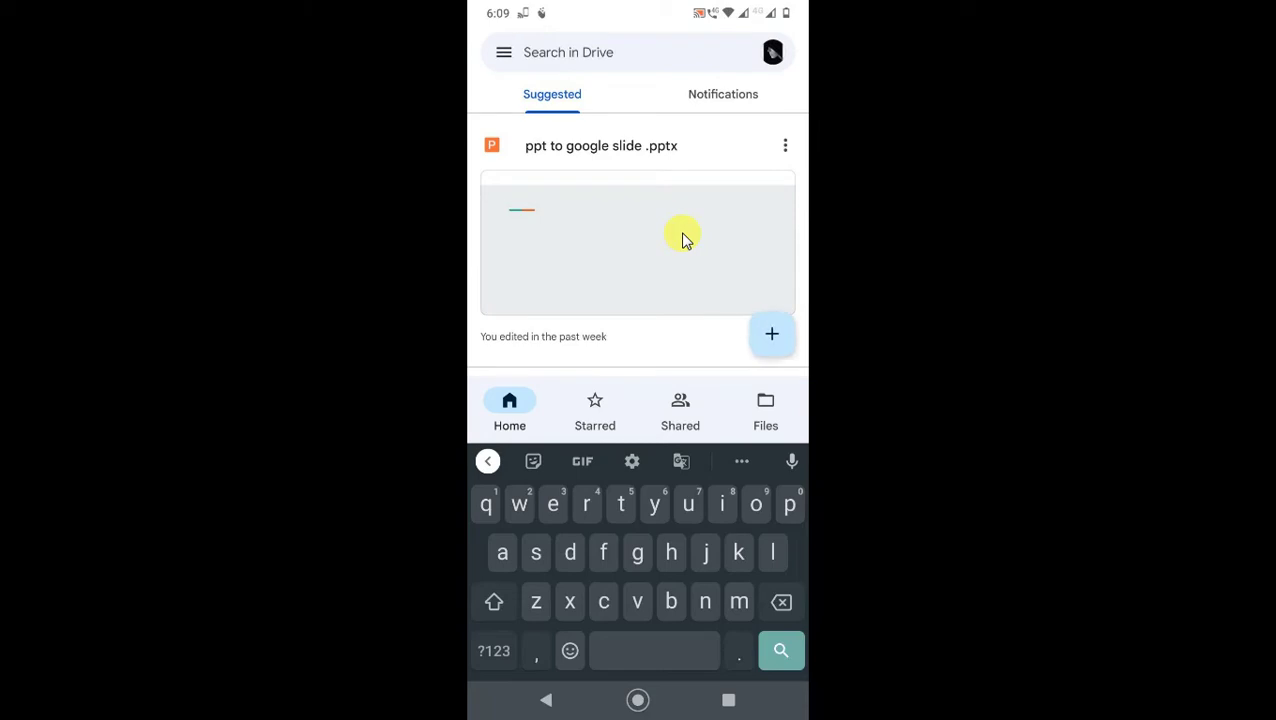
mouse_move(511, 92)
mouse_down()
mouse_move(504, 48)
mouse_move(491, 62)
mouse_up()
click(493, 60)
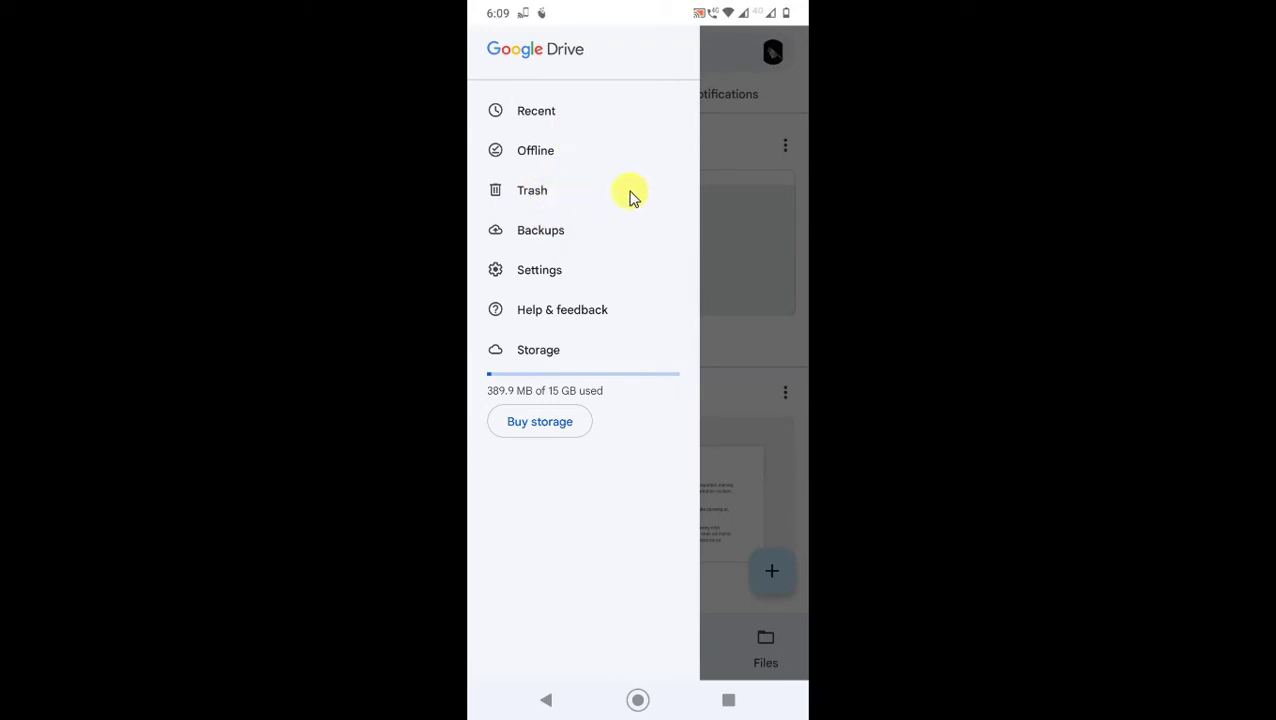
- Close the drawer, browse the Untitled document's options, and return to Home suggestions
click(705, 365)
drag(726, 419, 790, 338)
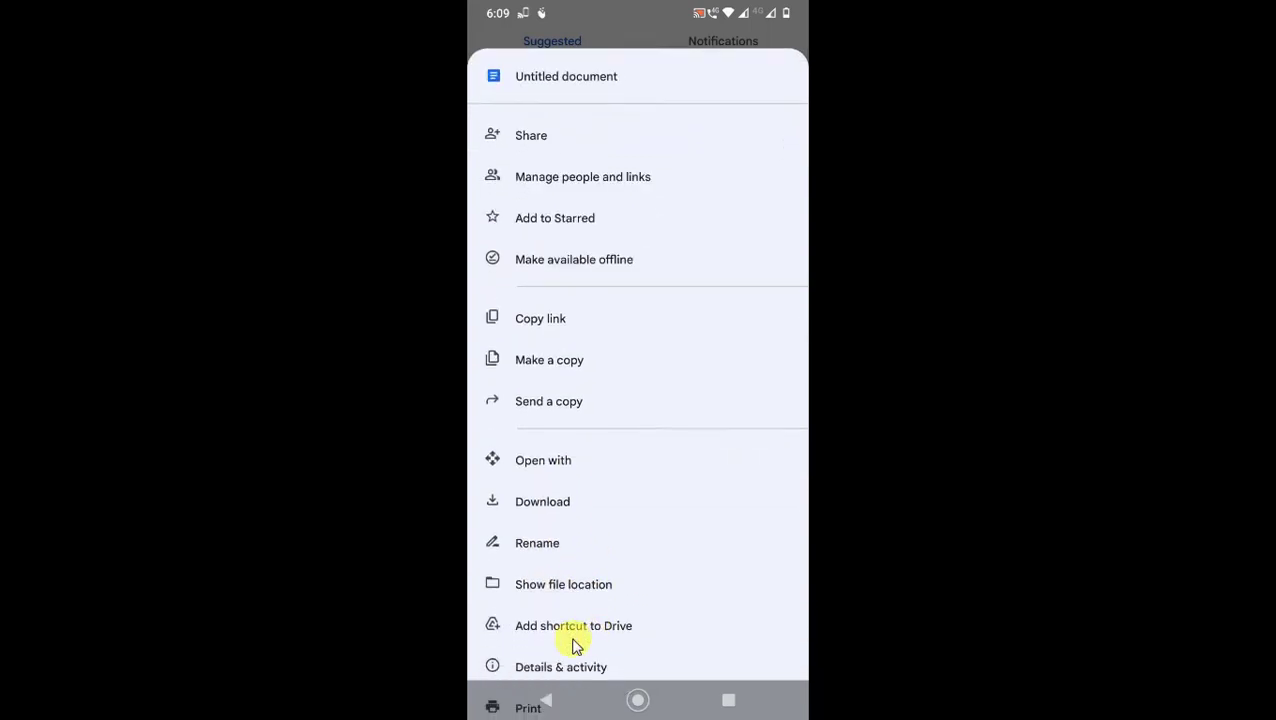
scroll(570, 643, down, 2)
scroll(570, 640, down, 1)
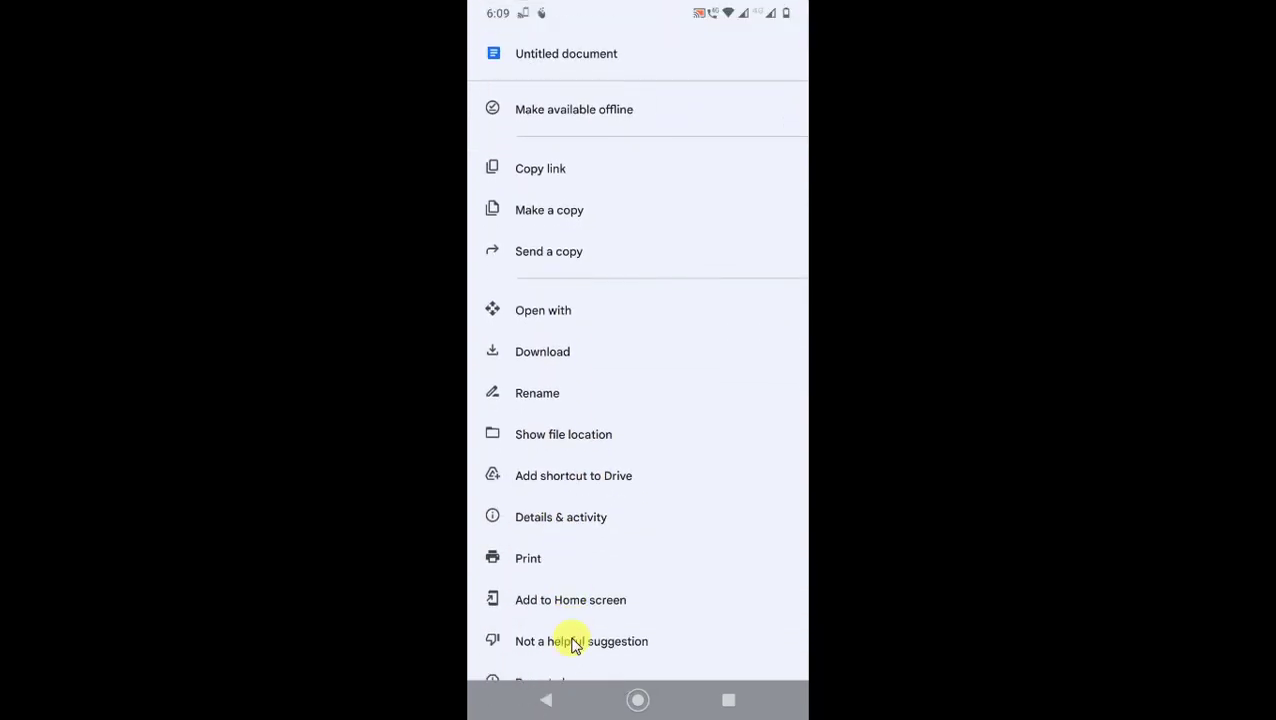
scroll(570, 643, down, 1)
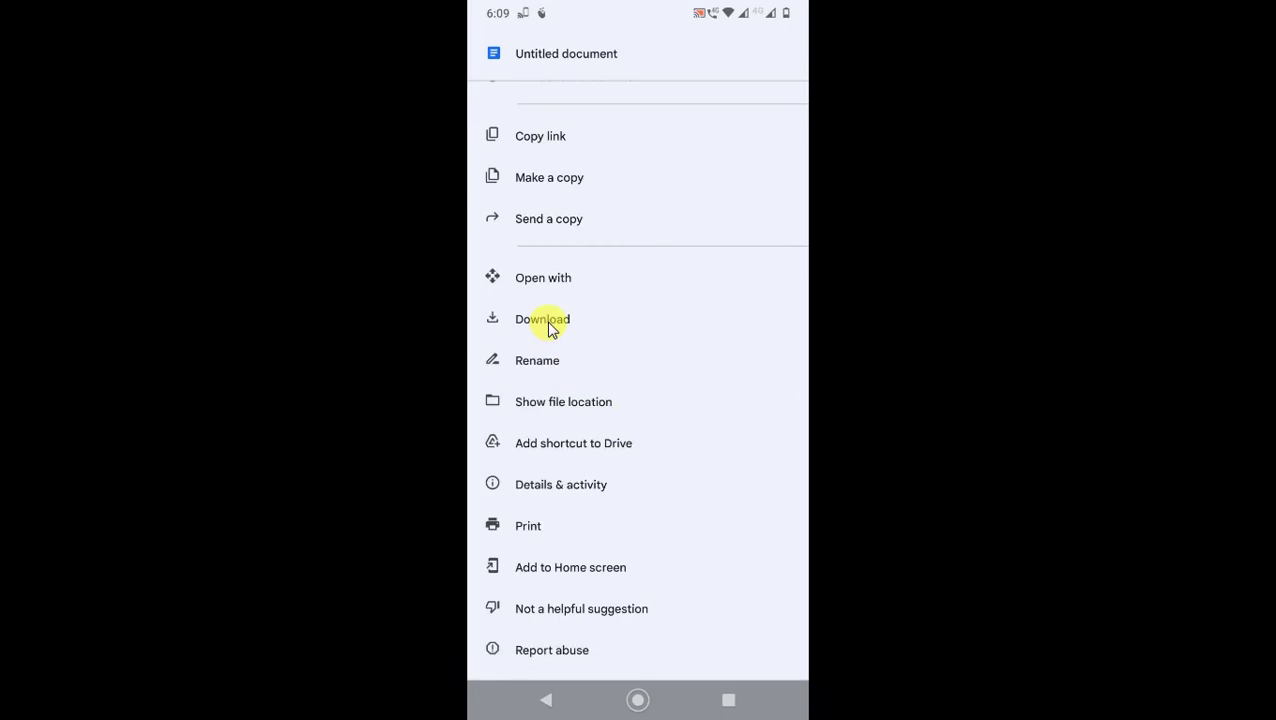
scroll(548, 328, up, 3)
scroll(545, 324, up, 2)
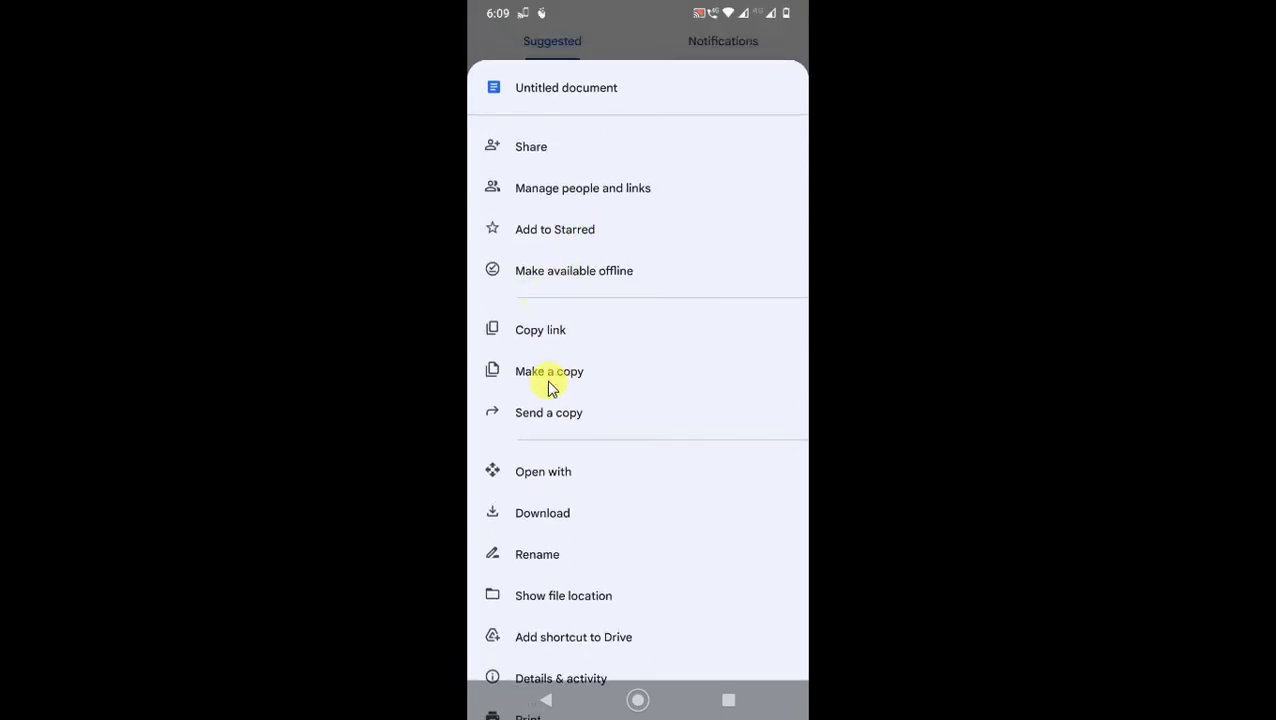
scroll(564, 498, down, 1)
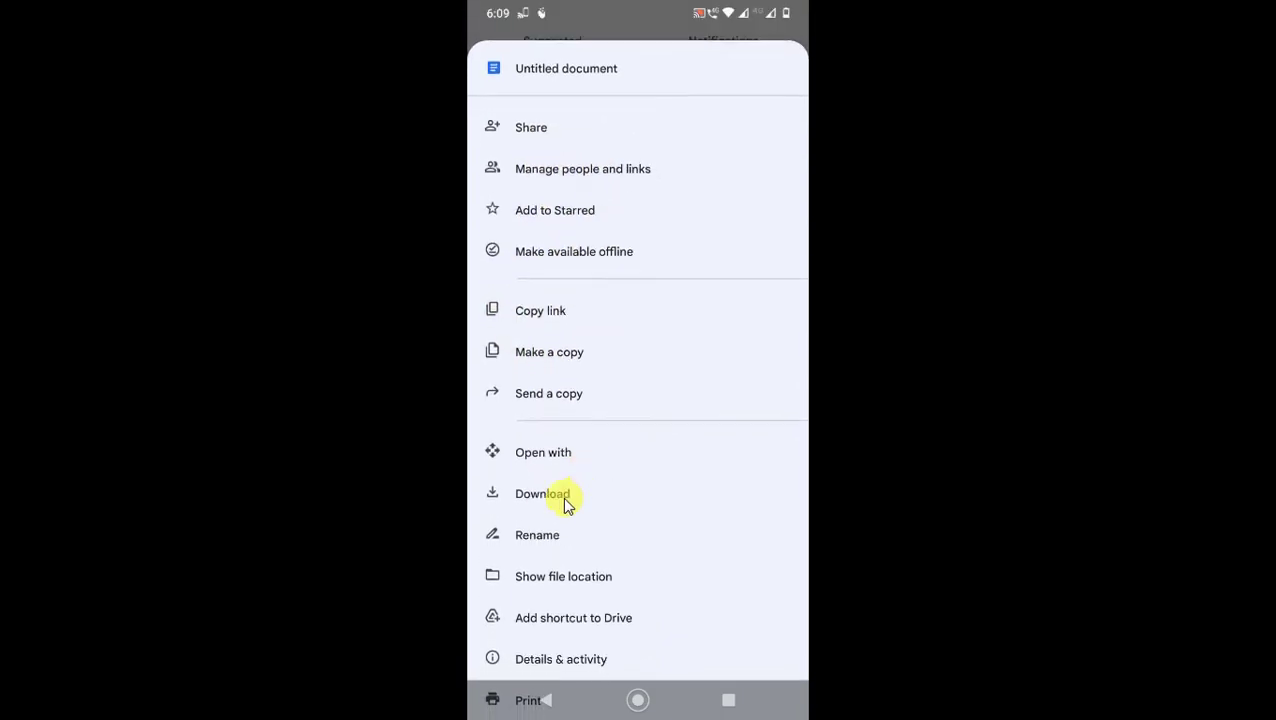
scroll(604, 644, down, 1)
scroll(607, 642, down, 3)
scroll(606, 642, down, 1)
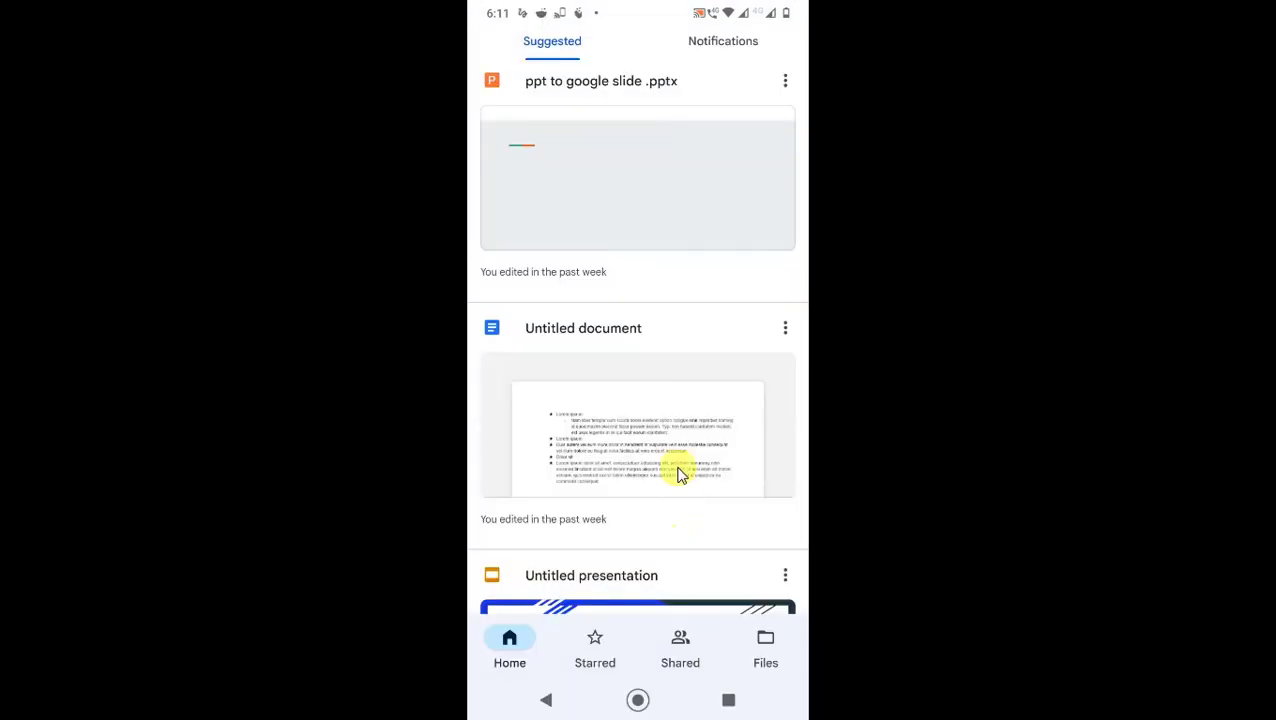
- In the Files tab, choose Remove for 2021 Sales.xlsx to reach the Move to Trash prompt
click(768, 650)
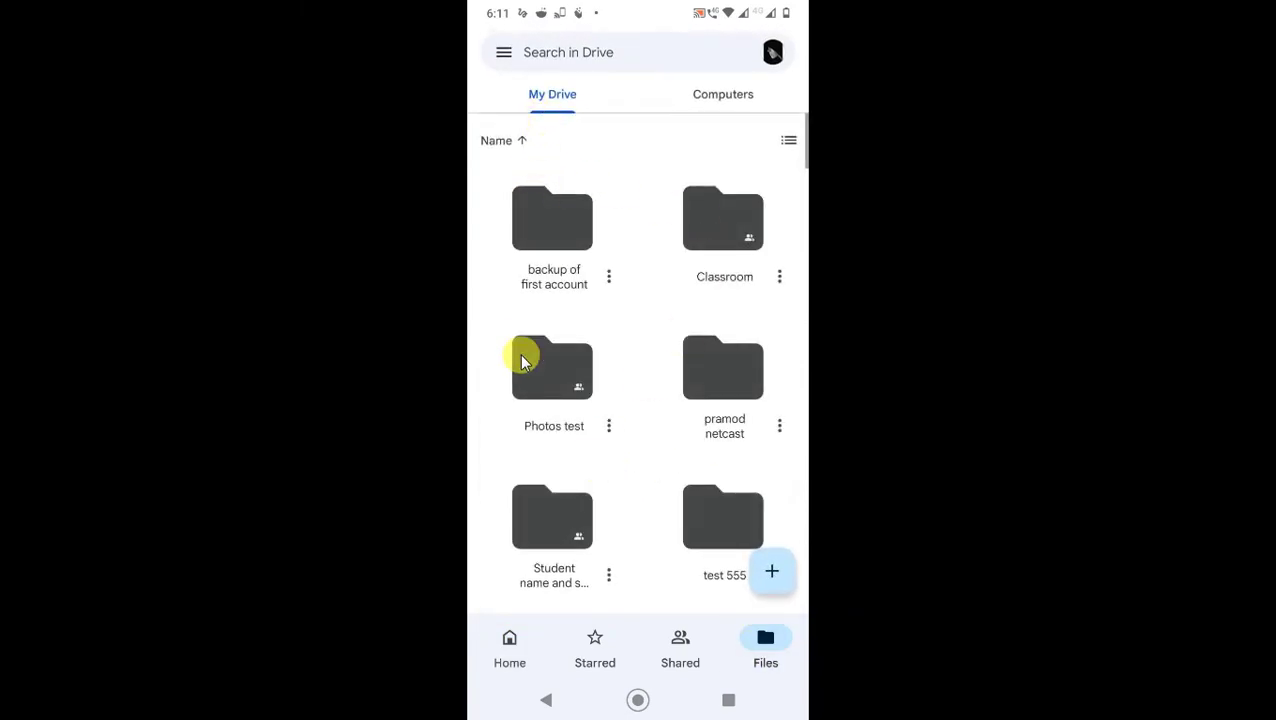
scroll(630, 310, down, 5)
scroll(703, 413, down, 3)
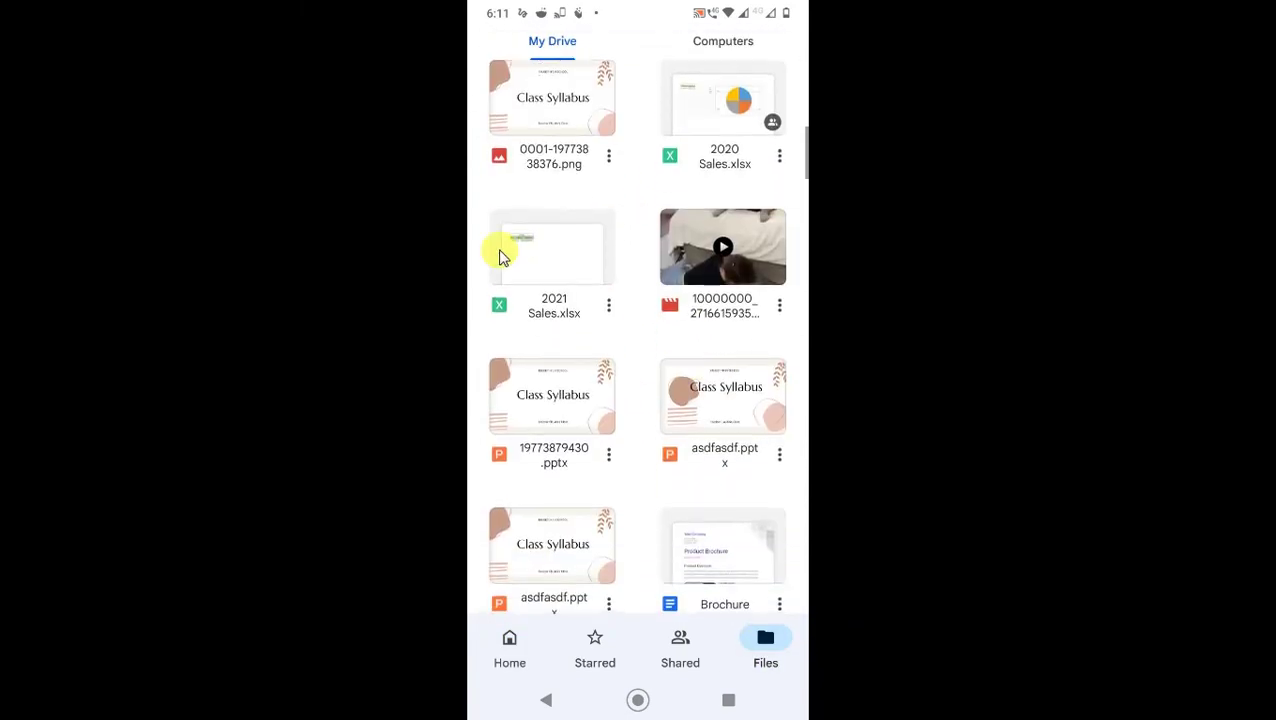
scroll(625, 340, down, 1)
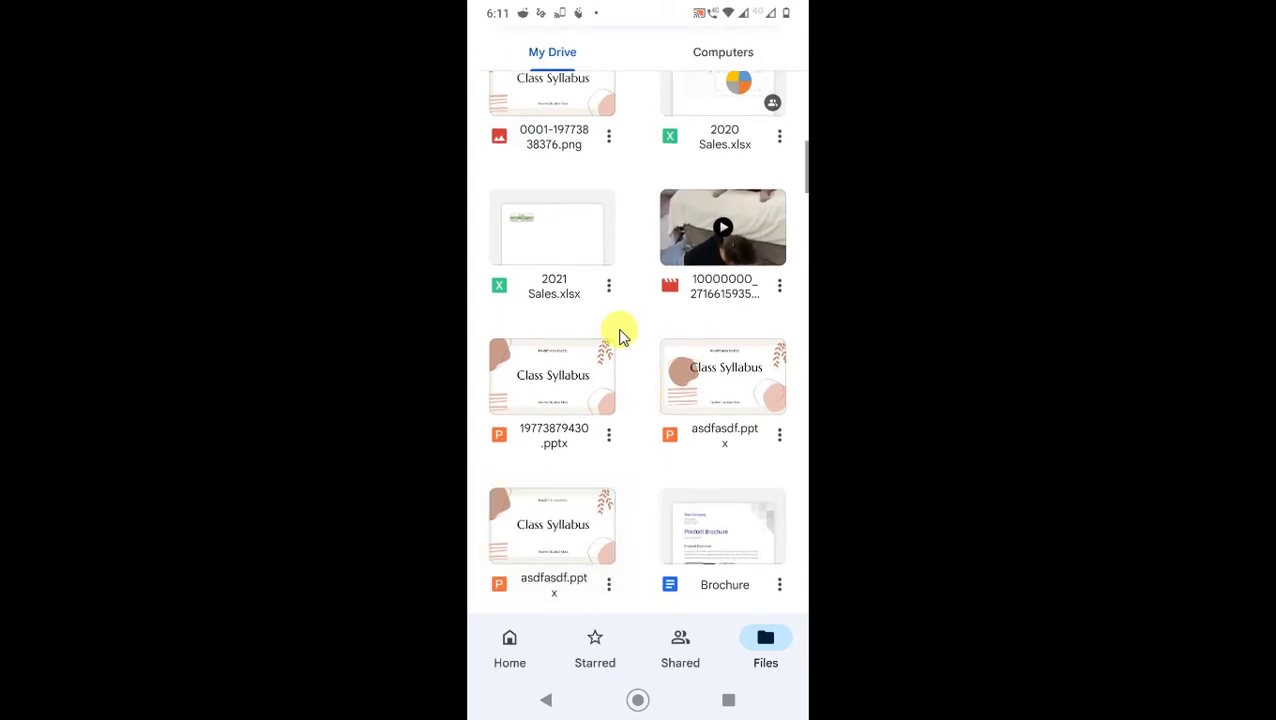
scroll(610, 332, up, 2)
click(606, 320)
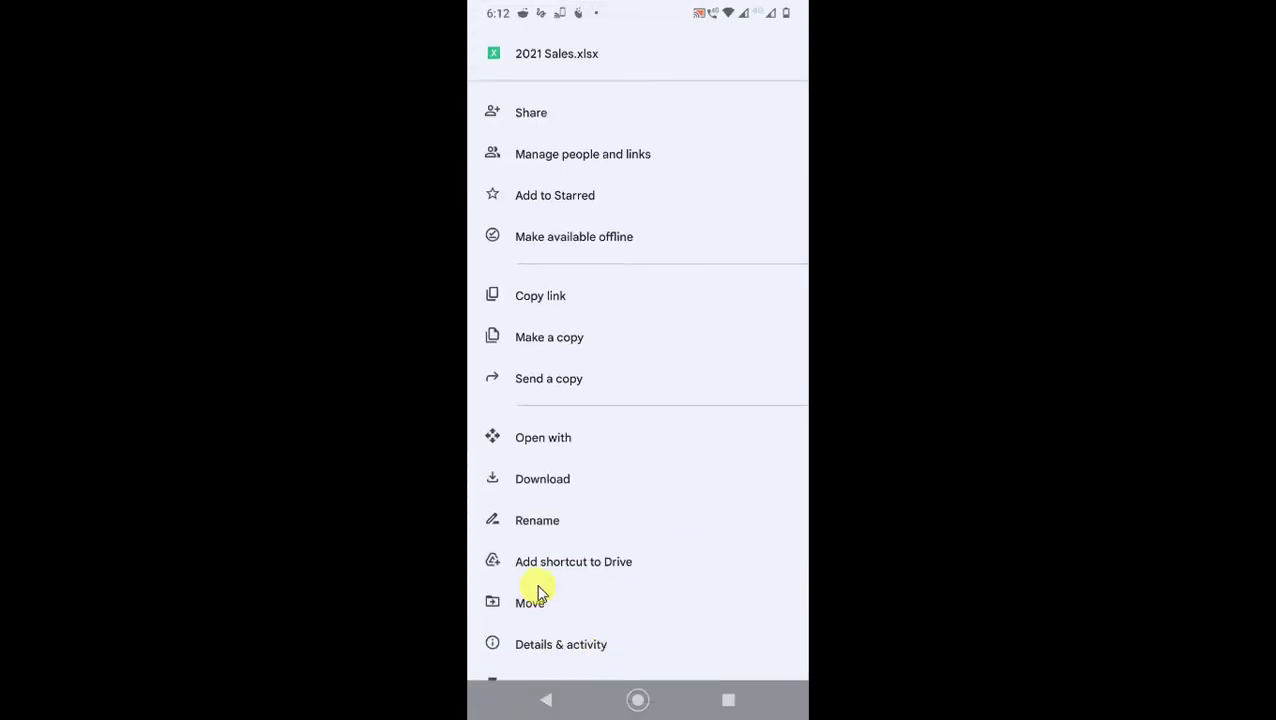
scroll(540, 690, down, 3)
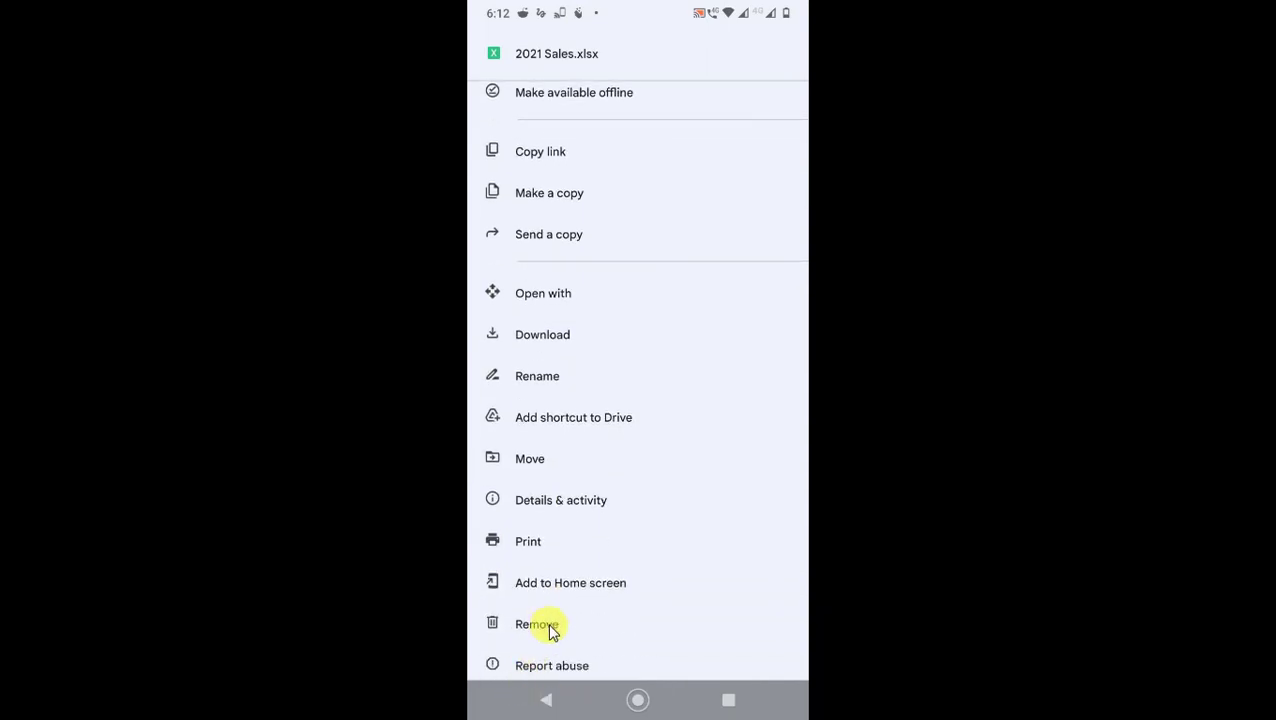
click(550, 626)
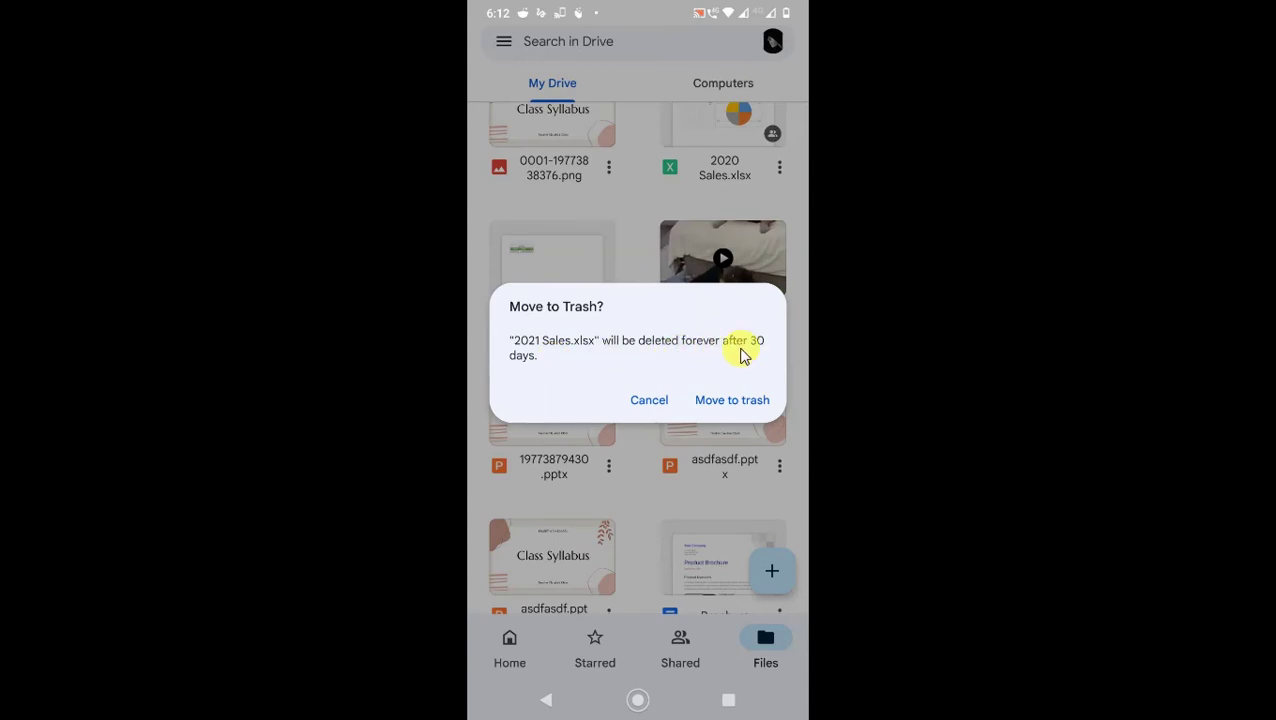
- Move 2021 Sales.xlsx to the Trash, then bring up the Drive sections menu
click(724, 401)
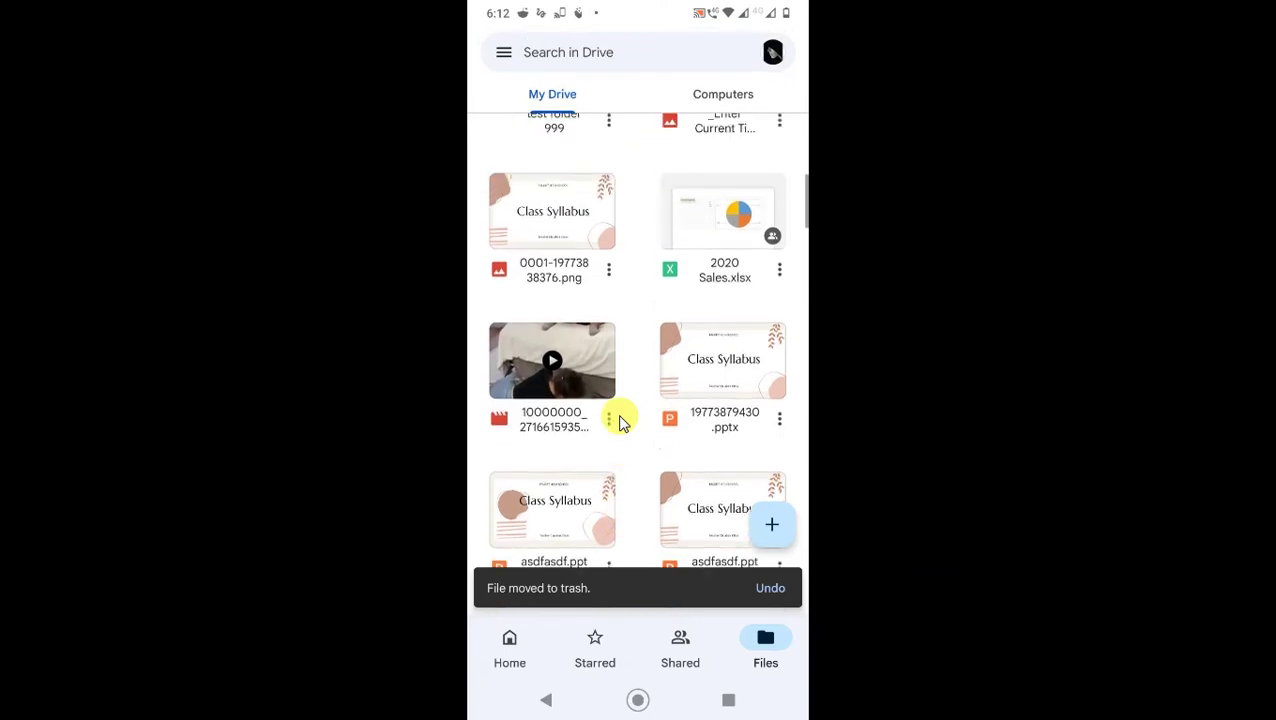
scroll(619, 423, up, 3)
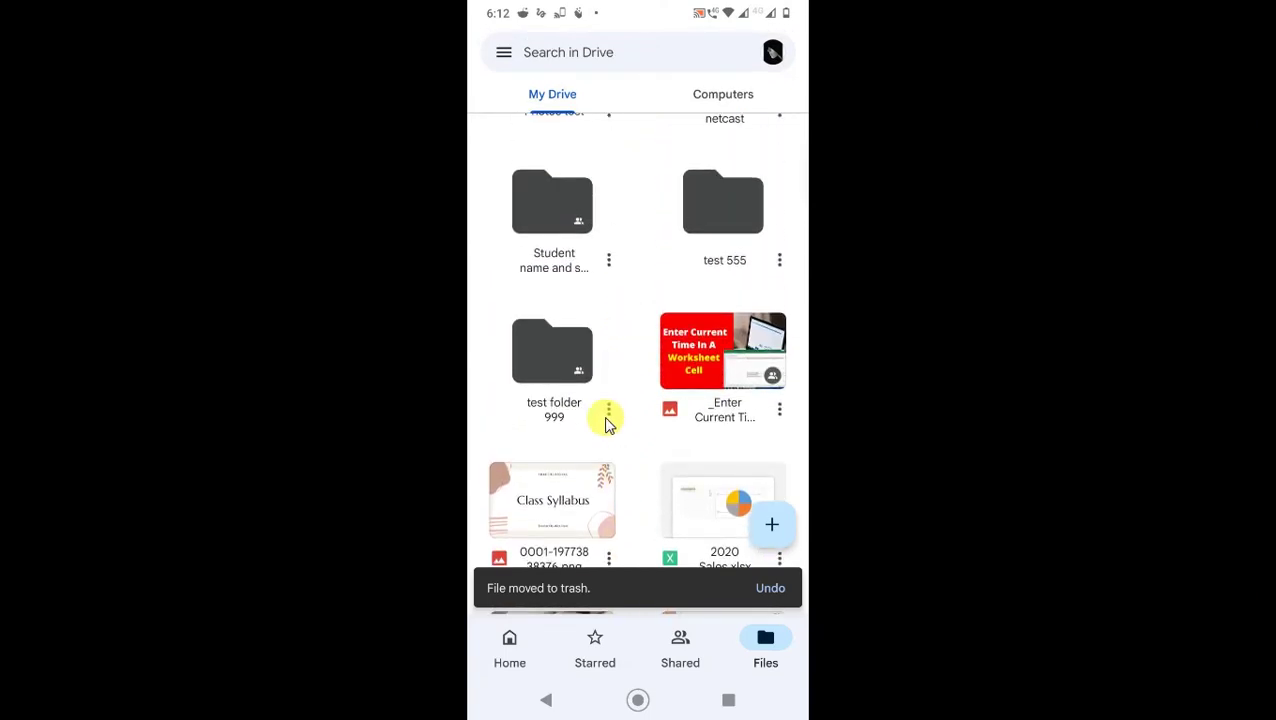
click(608, 412)
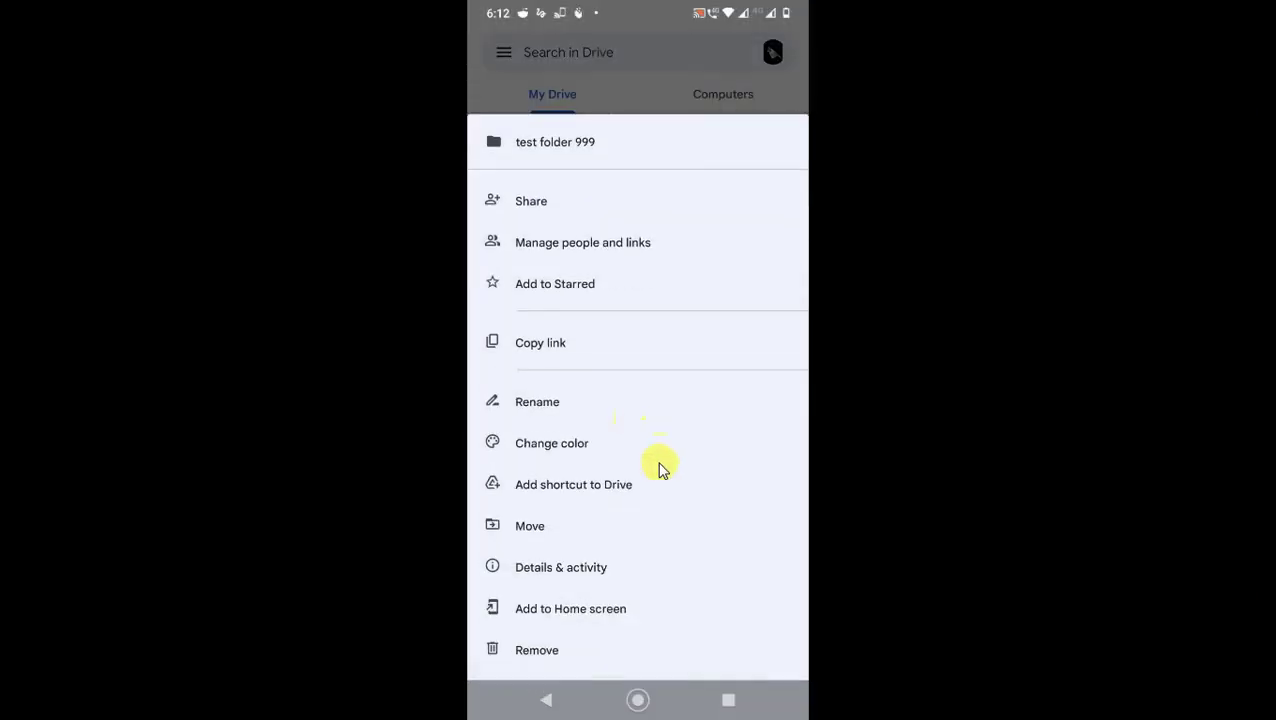
key(Escape)
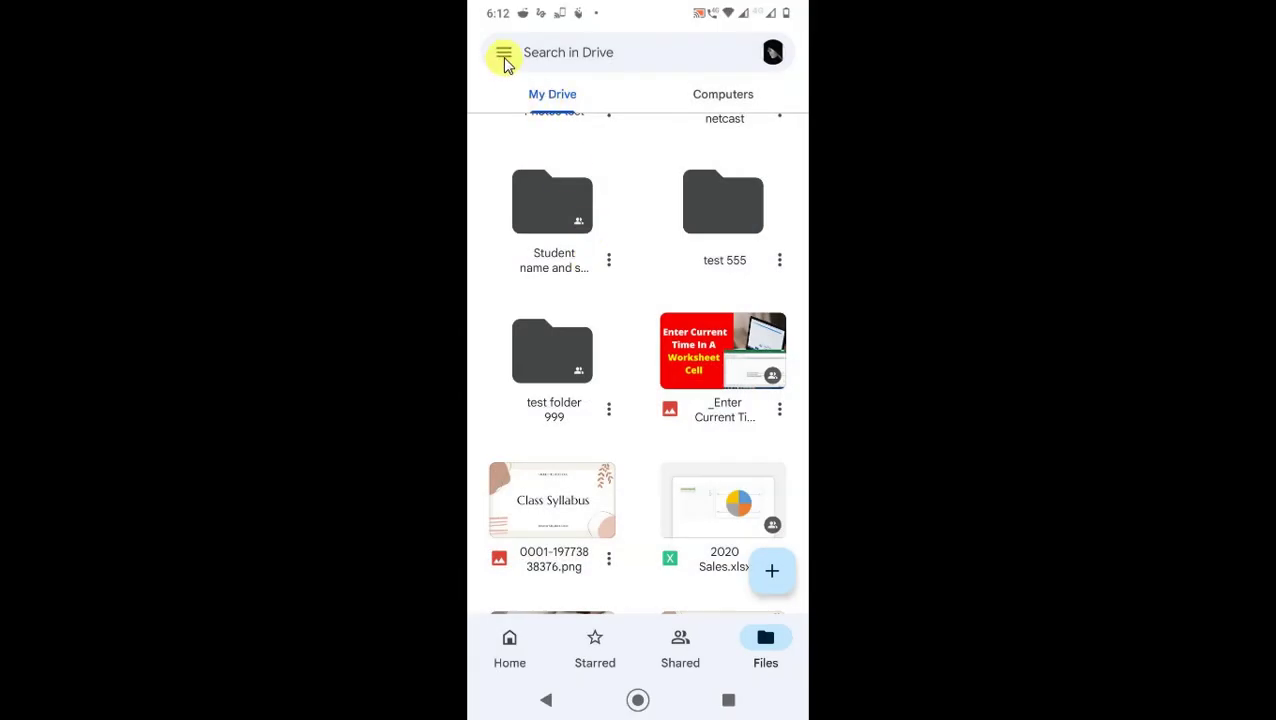
click(504, 56)
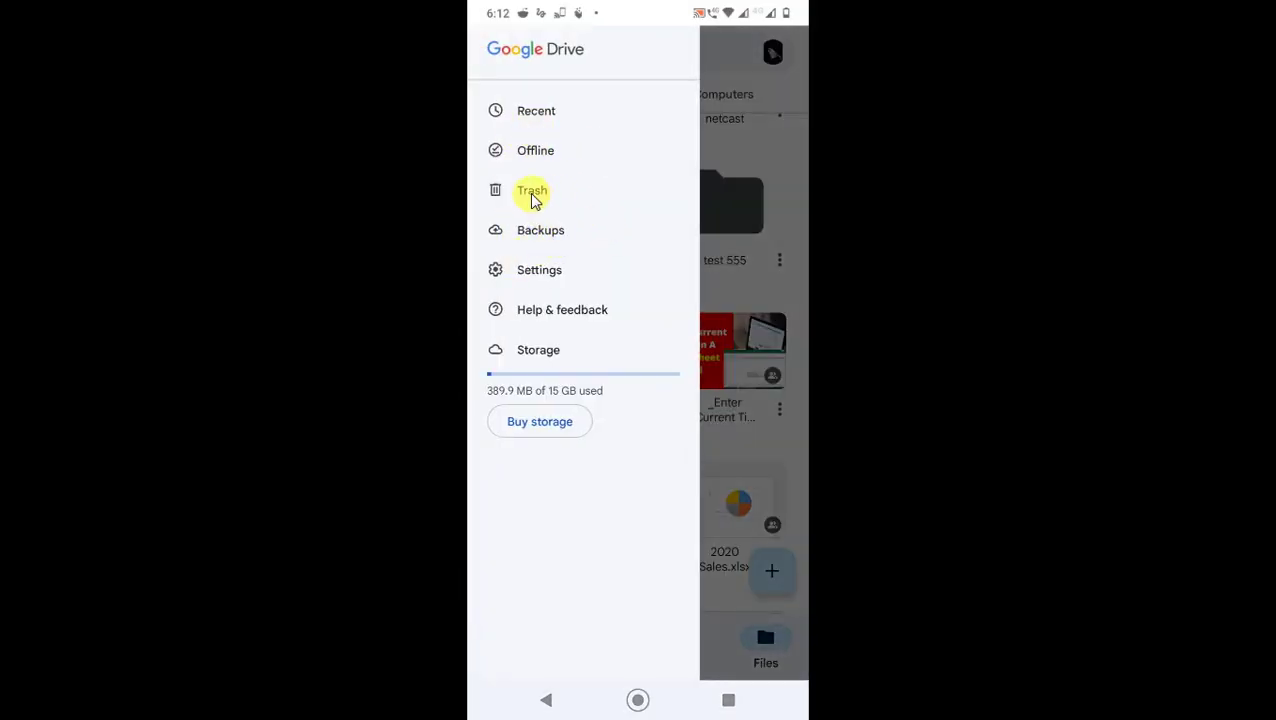
- In the Trash, delete 2021 Sales.xlsx forever, leaving the Trash empty
click(533, 197)
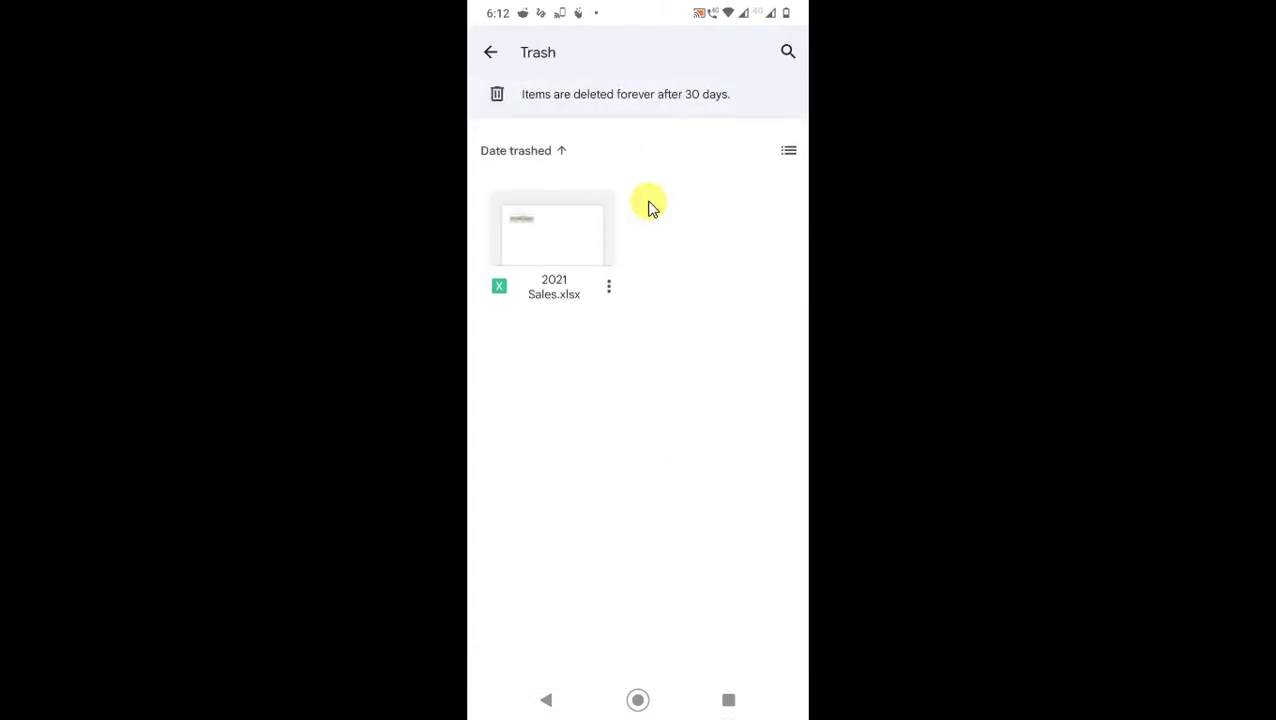
click(608, 287)
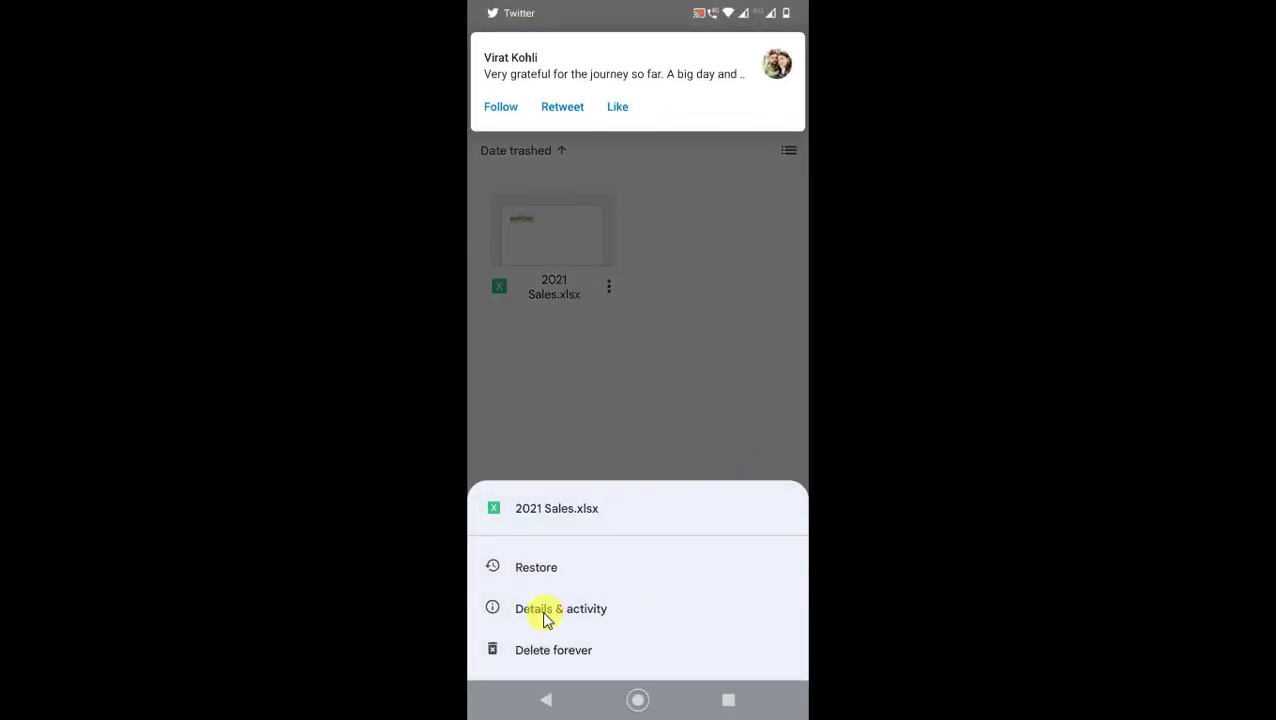
click(571, 652)
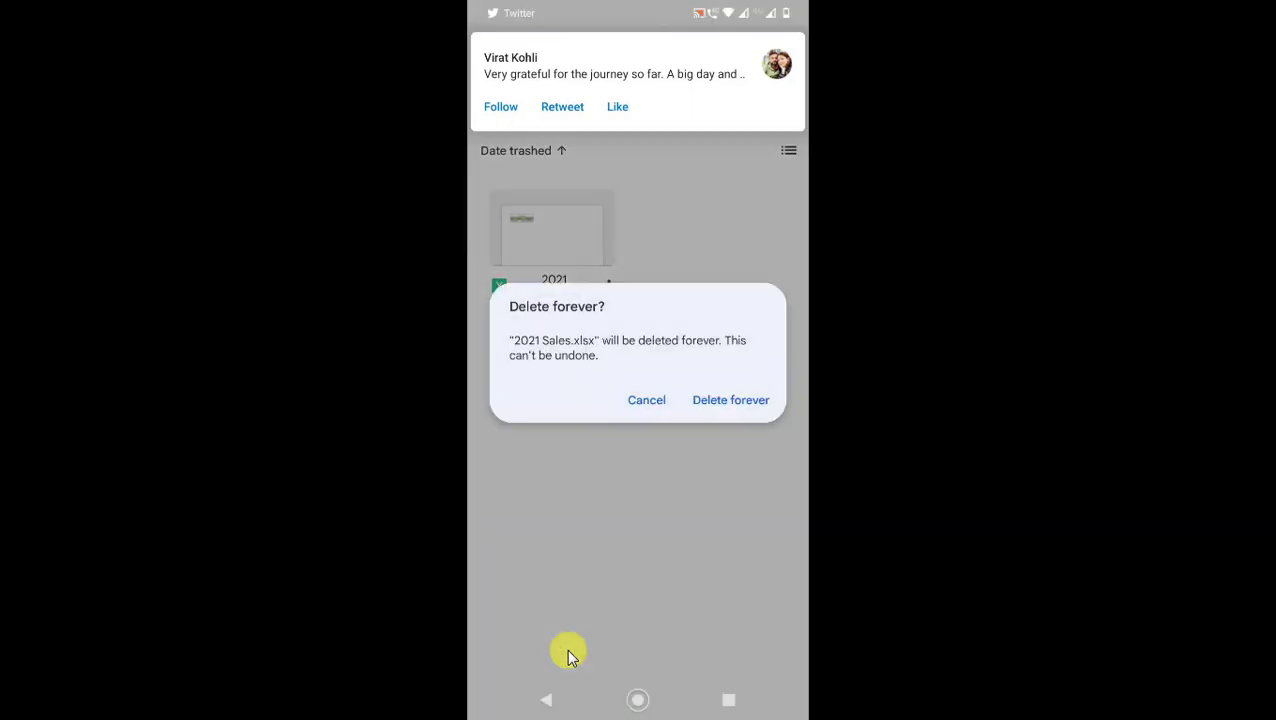
key(Return)
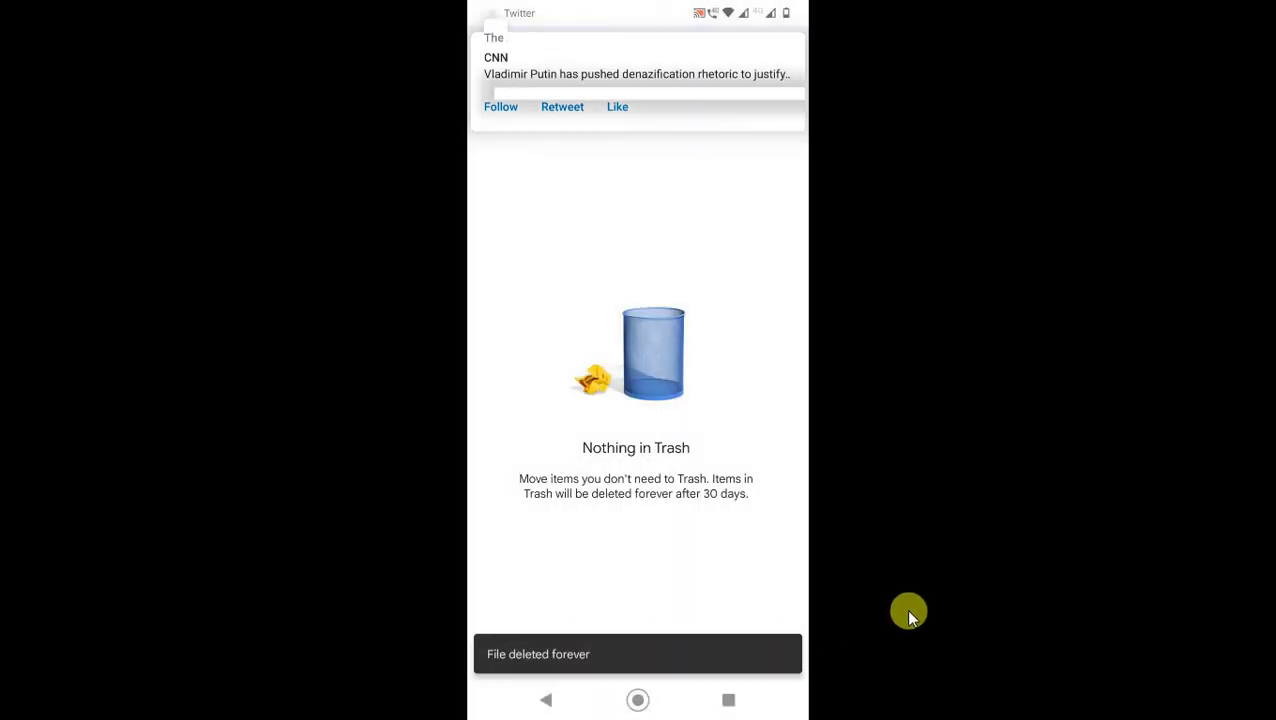